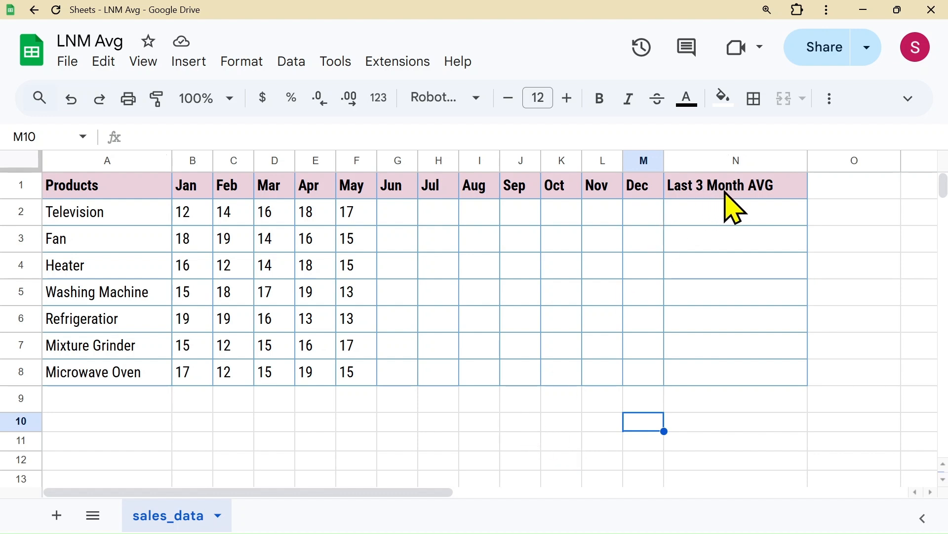
click(520, 399)
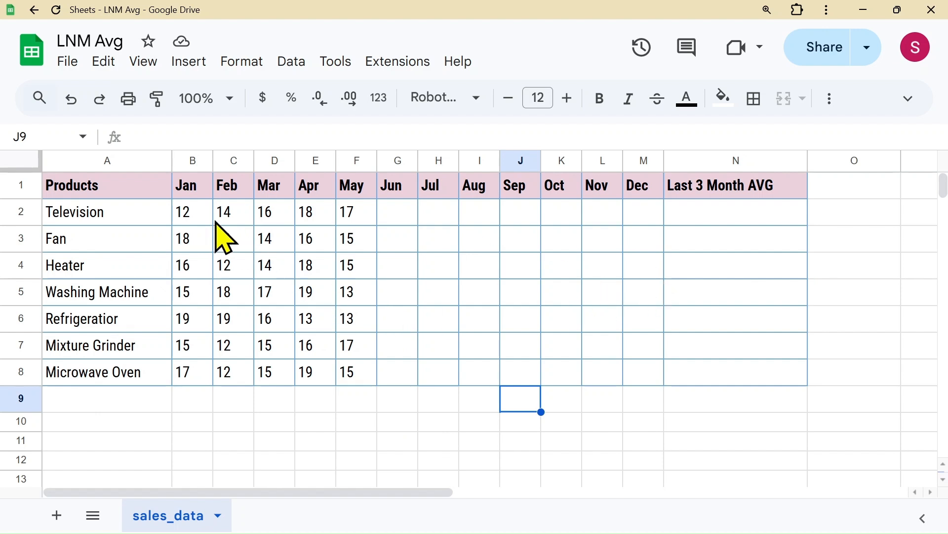
drag(193, 214, 350, 378)
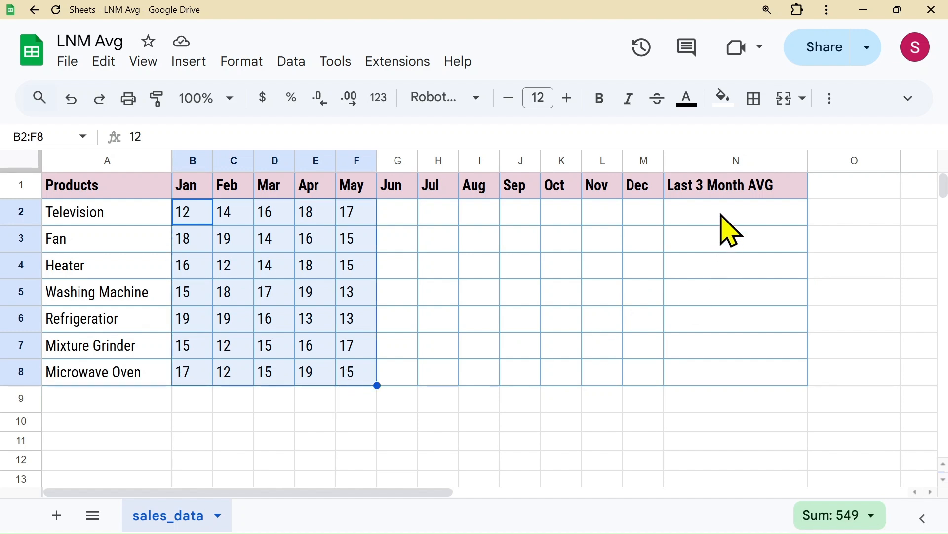
click(737, 157)
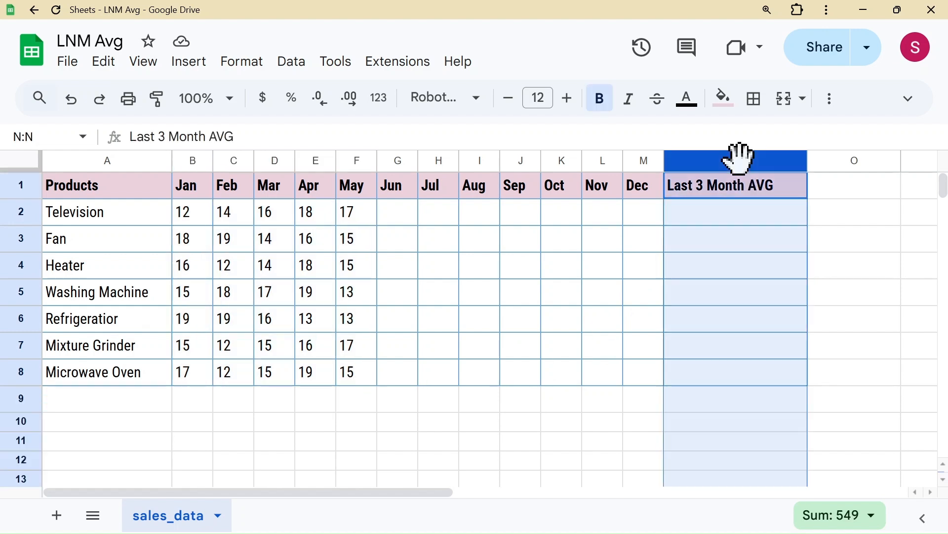
click(736, 220)
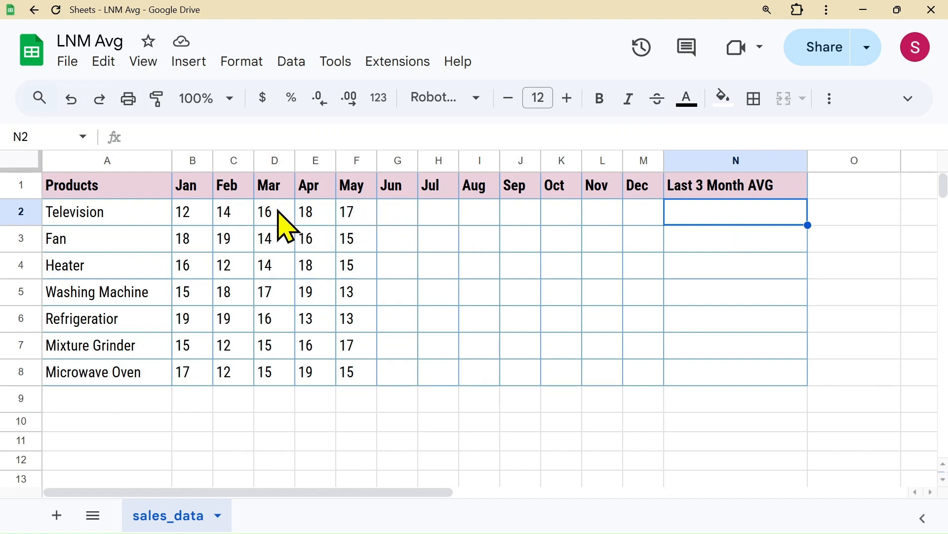
drag(278, 210, 352, 210)
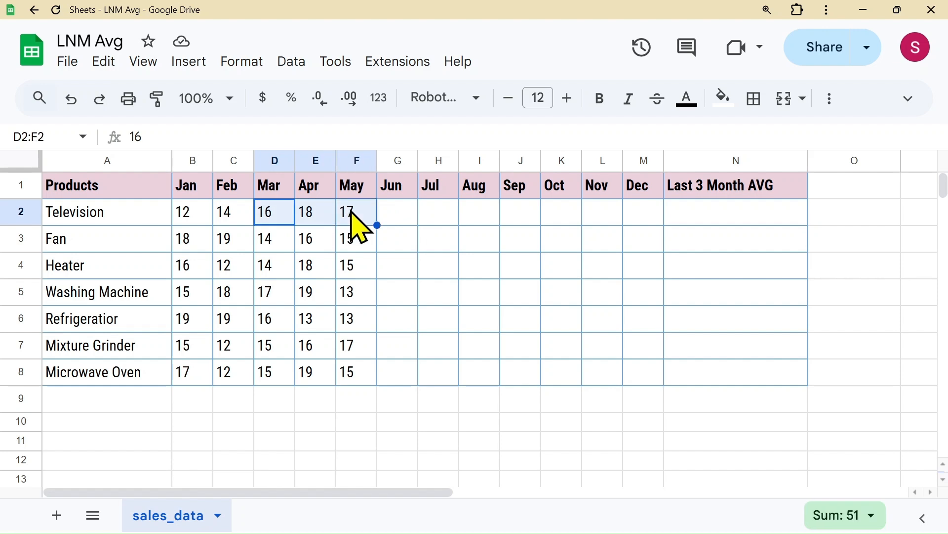
Enter 12 as the Television sales figure for June in G2
click(405, 213)
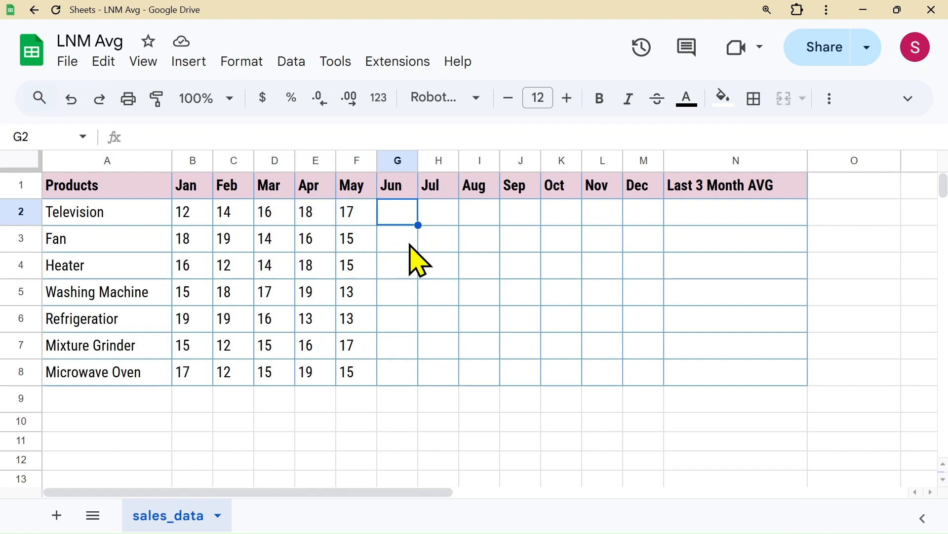
key(Return)
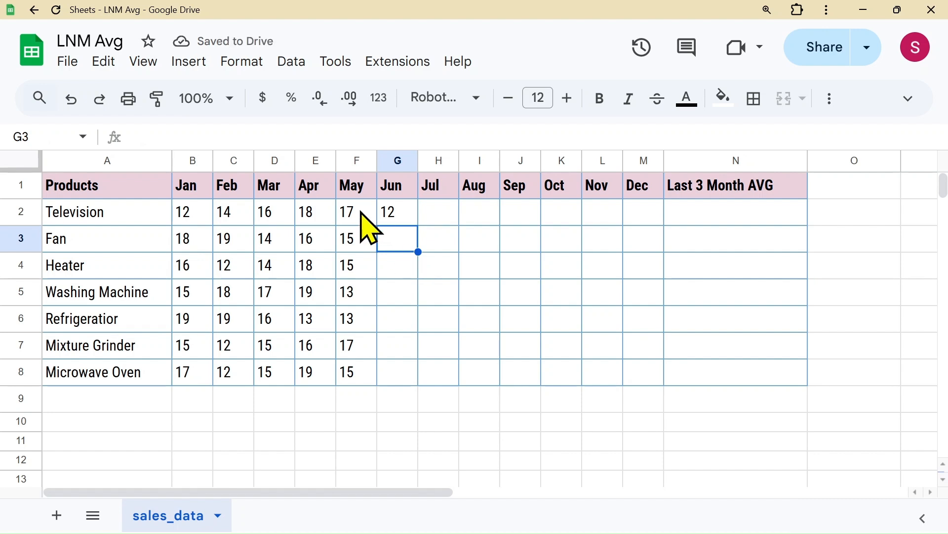
drag(318, 213, 386, 212)
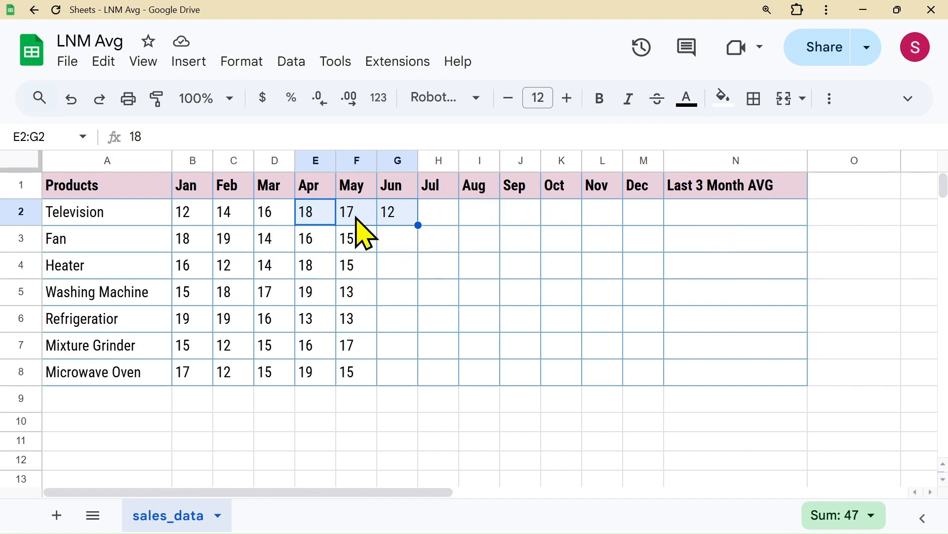
drag(355, 217, 425, 216)
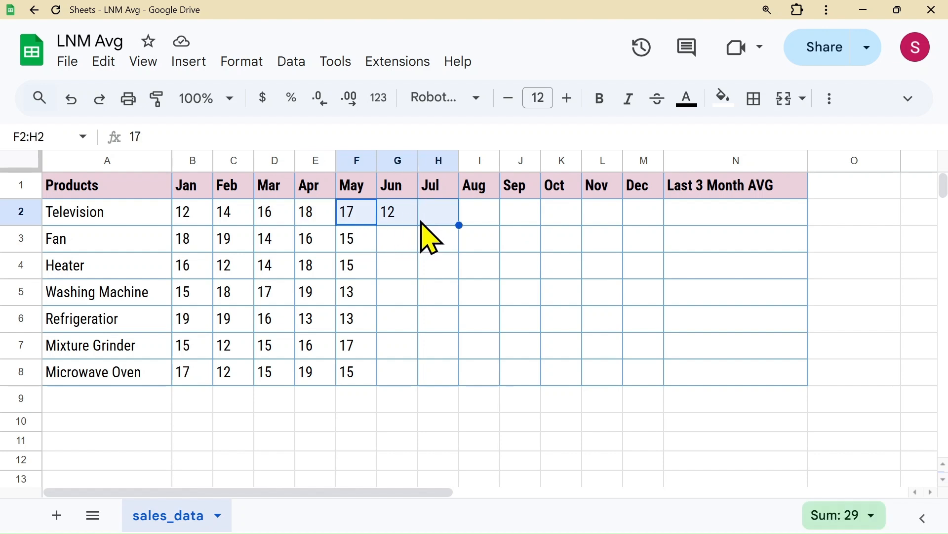
Begin an INDEX formula in N2 with Television's January to December cells, B2:M2, as the reference
click(705, 214)
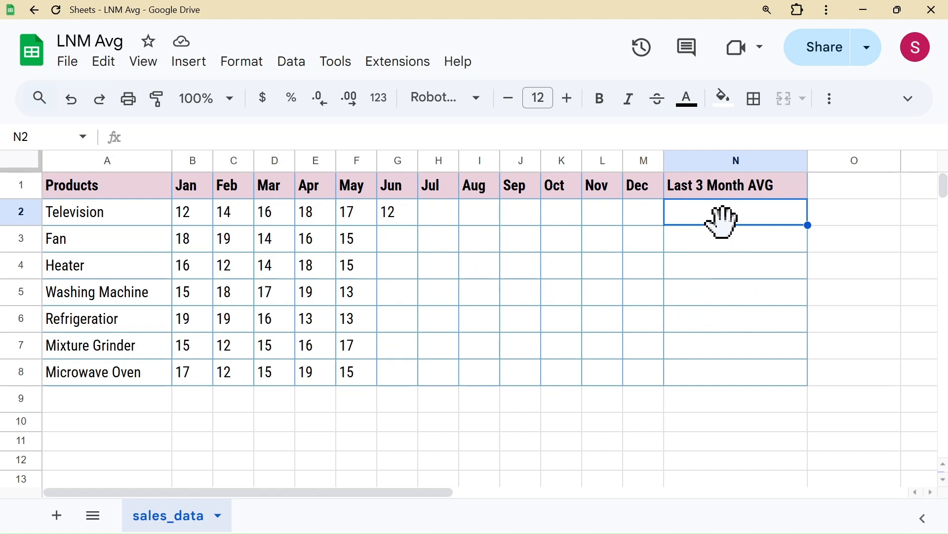
click(163, 139)
text(=)
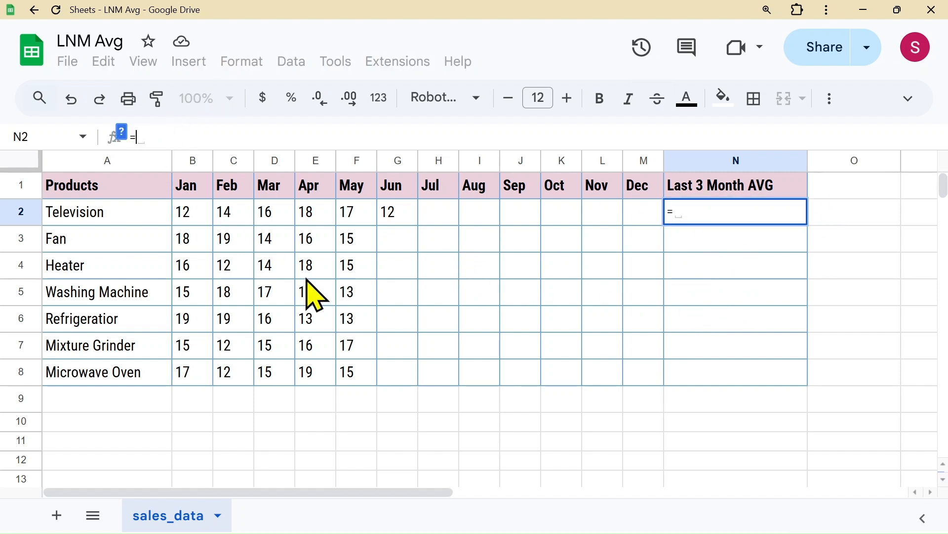
text(INDEX)
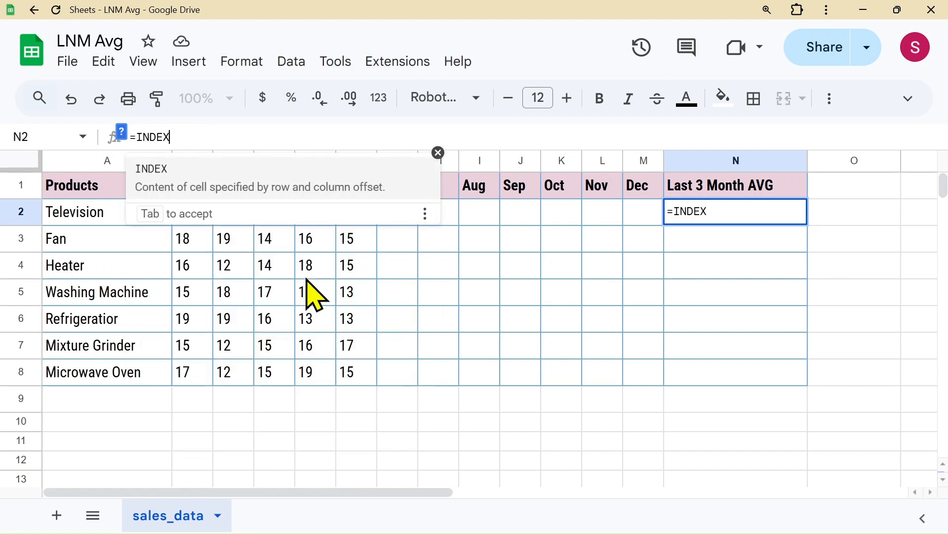
text(()
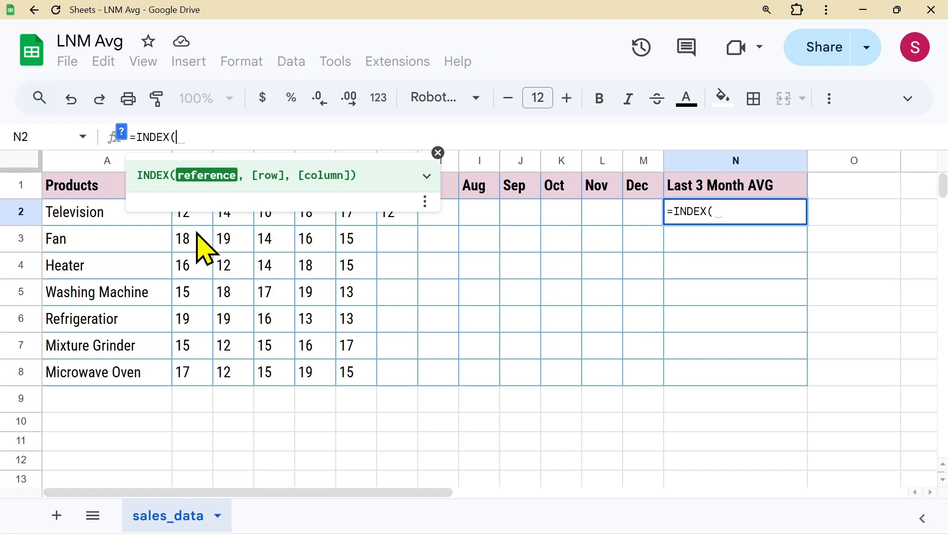
click(193, 221)
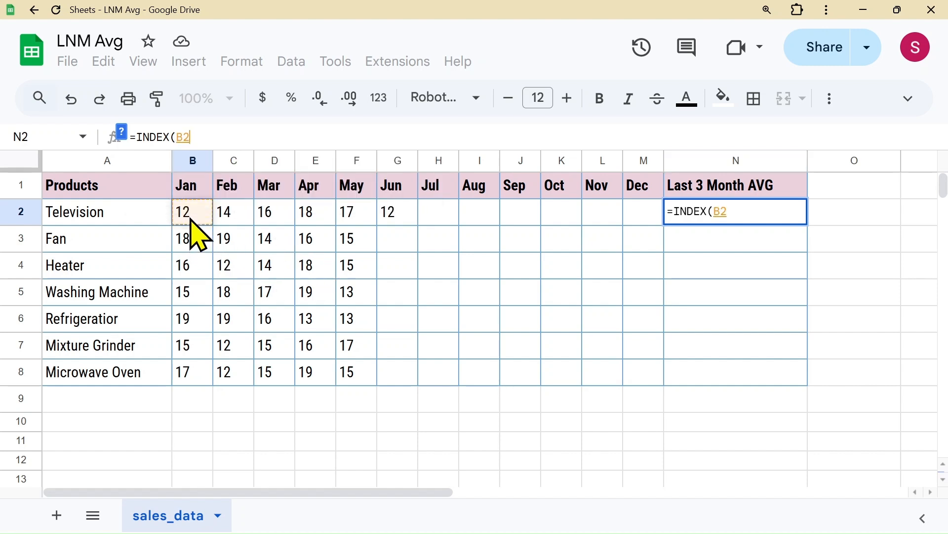
drag(198, 232, 642, 224)
text(, )
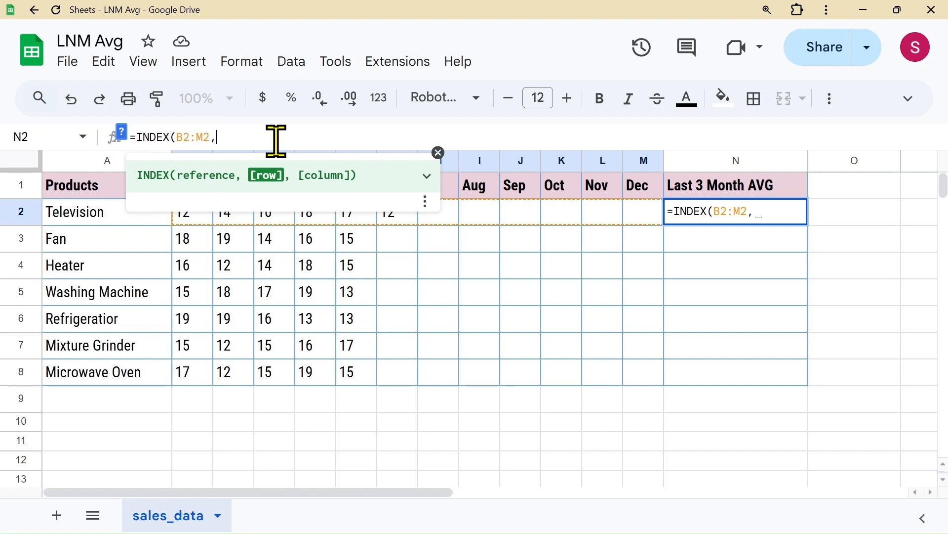
Complete the INDEX formula in N2 with COUNTA(B2:M2) as its row argument and commit it
text(COUNTA)
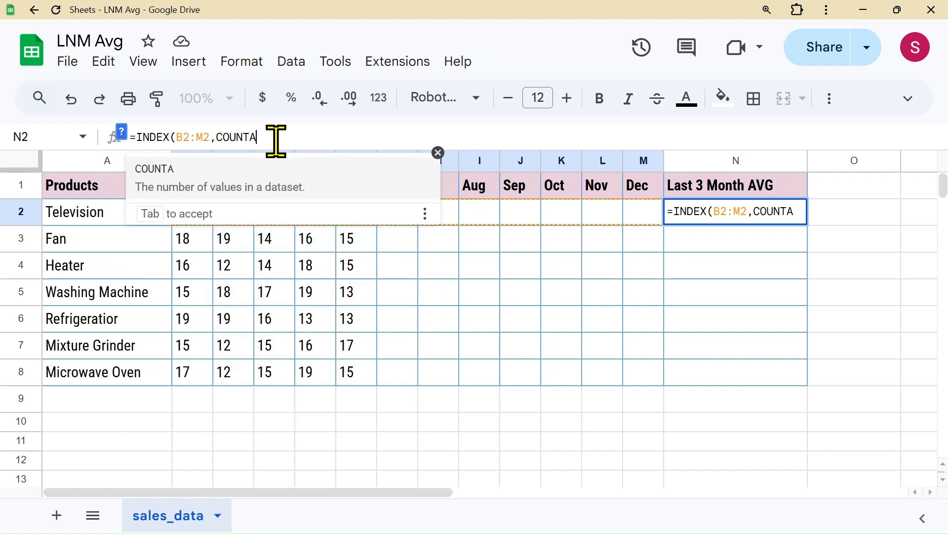
text(()
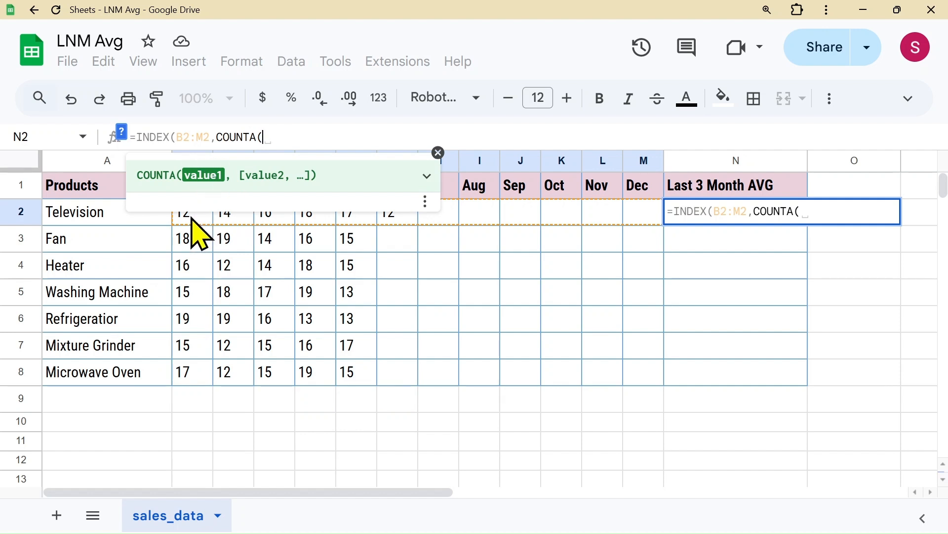
drag(192, 218, 640, 213)
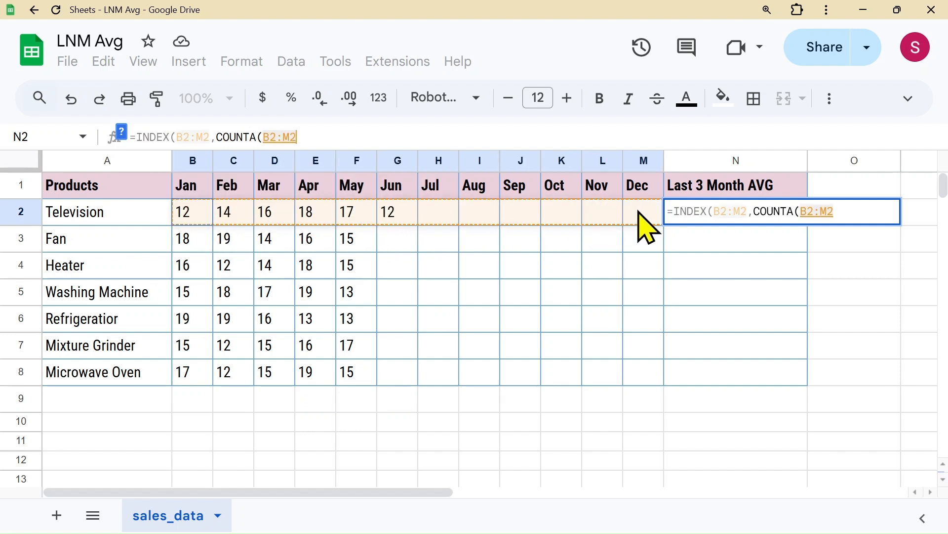
text())
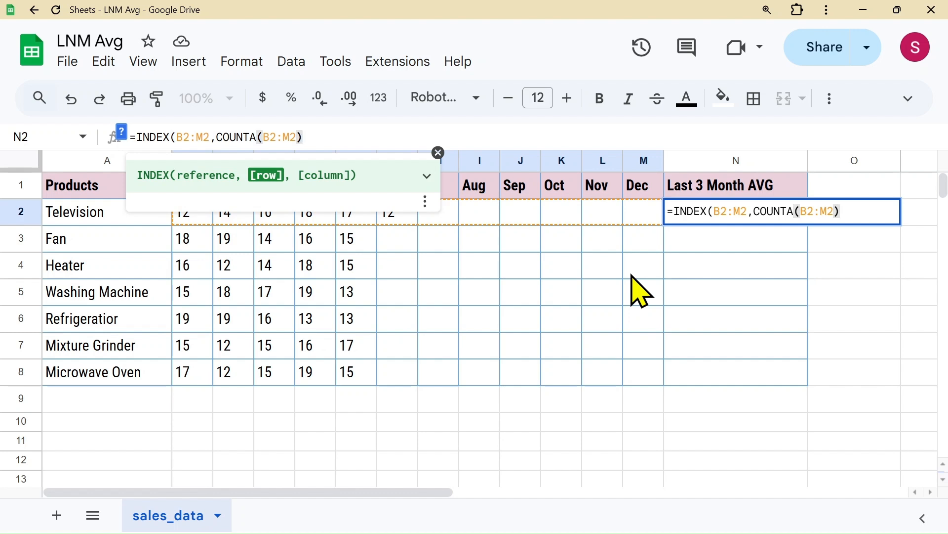
text())
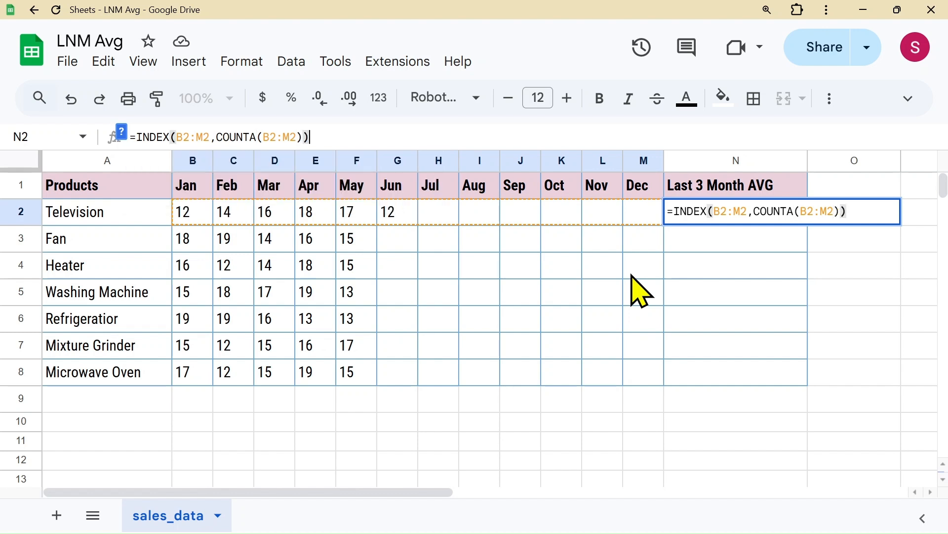
key(Return)
click(690, 213)
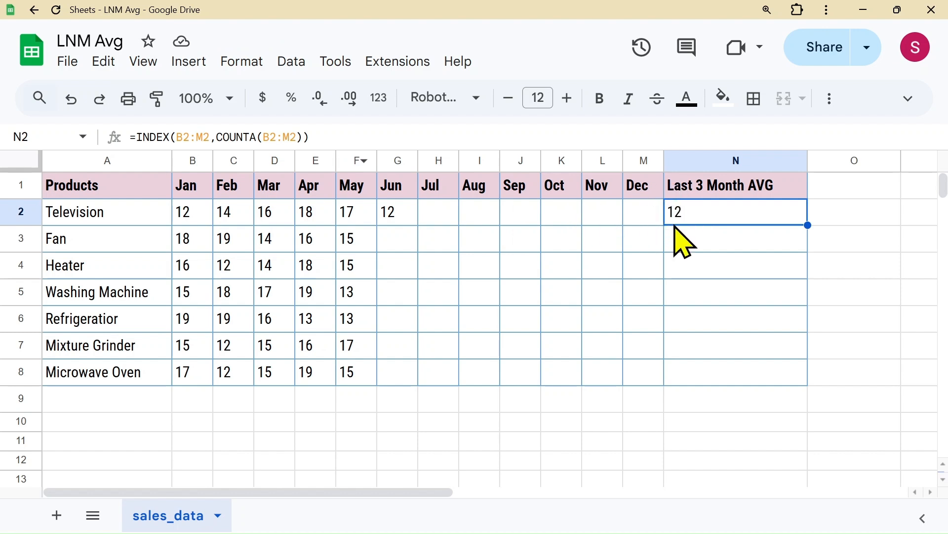
Enter 9 as the Television sales figure for July in H2
click(411, 216)
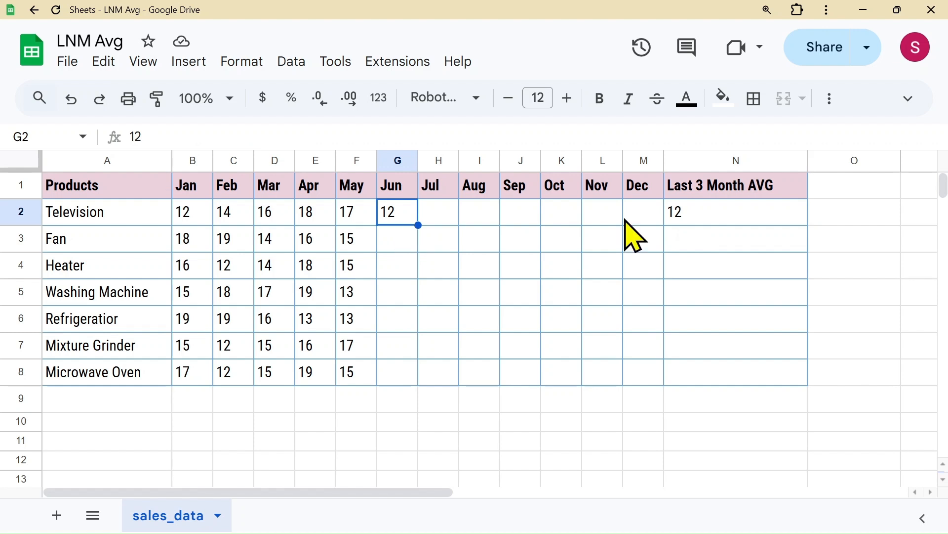
click(443, 215)
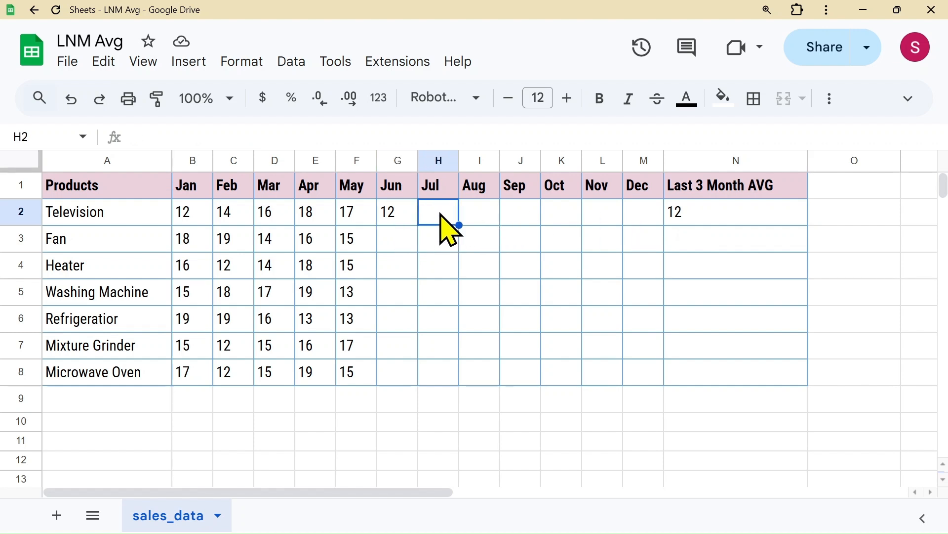
text(9)
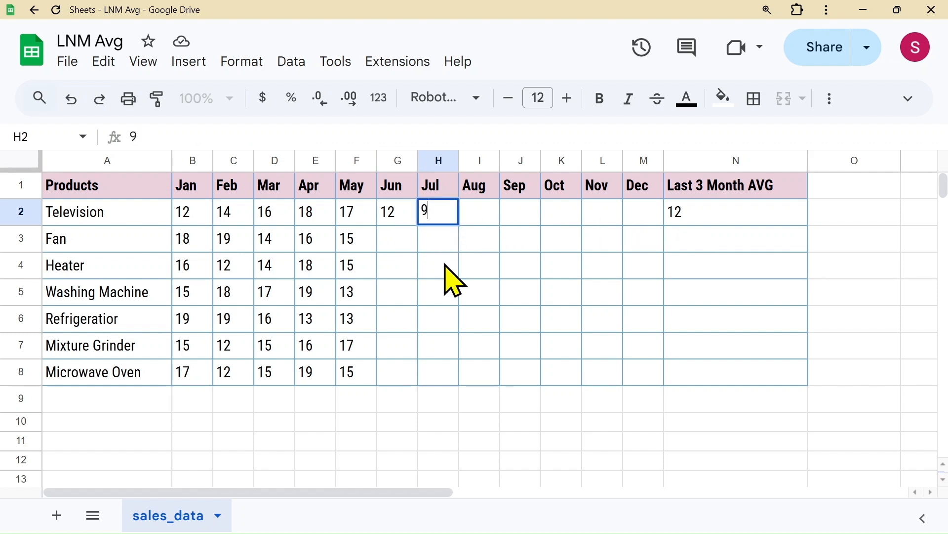
key(Return)
click(449, 216)
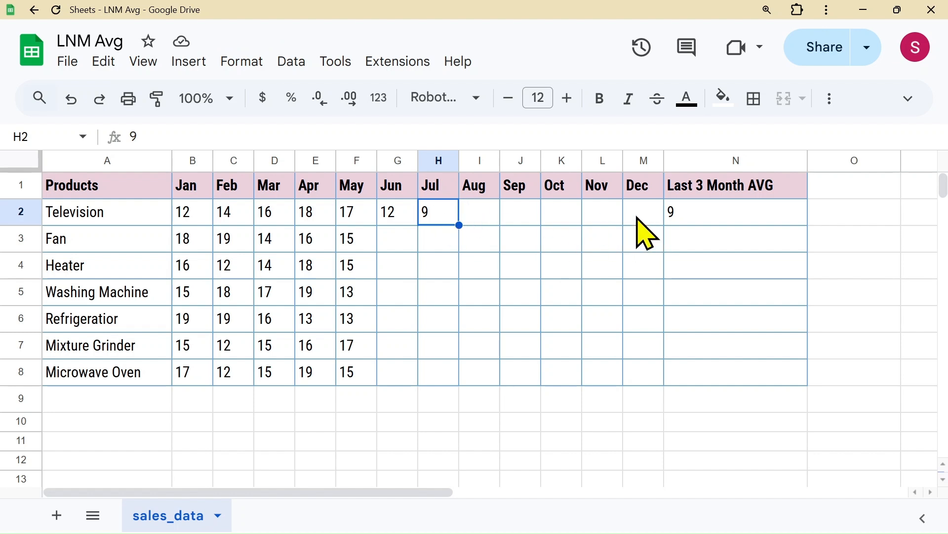
Subtract 2 from the COUNTA result in N2, making the formula =INDEX(B2:M2,COUNTA(B2:M2)-2)
click(685, 213)
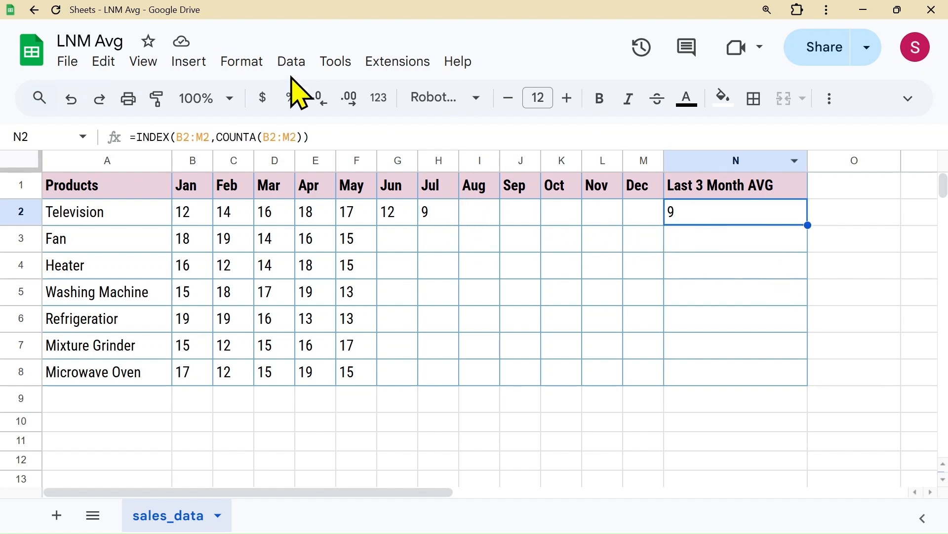
click(304, 137)
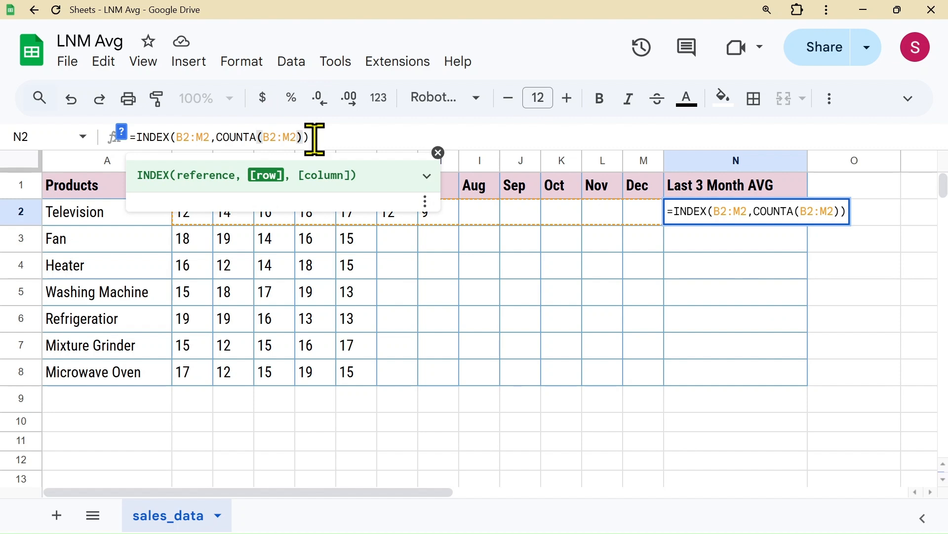
text(-2)
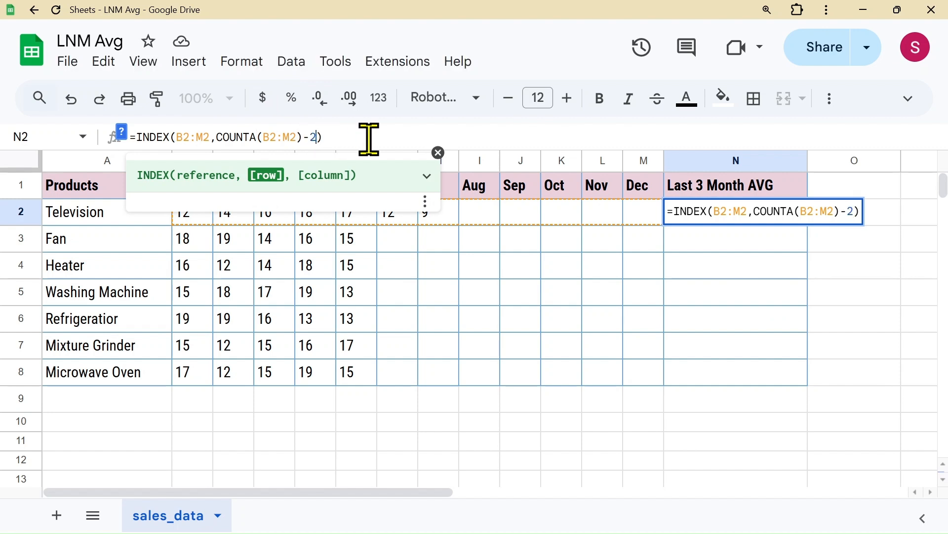
key(Return)
key(Up)
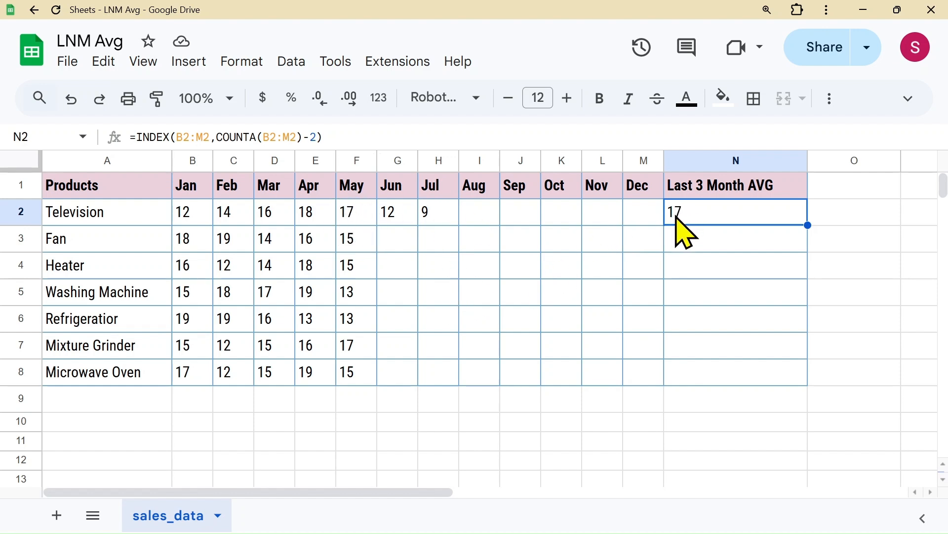
Enter 15 as the Television sales figure for August in I2
click(478, 213)
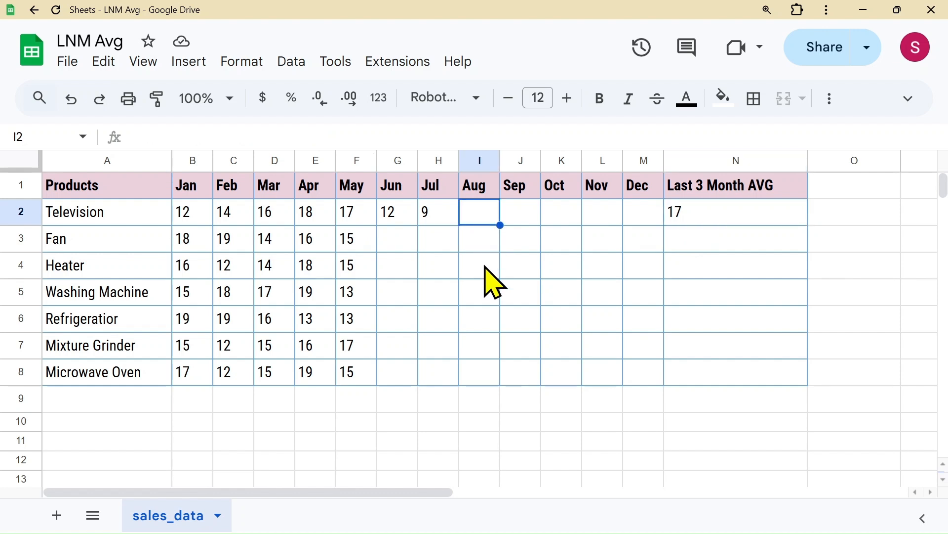
key(Return)
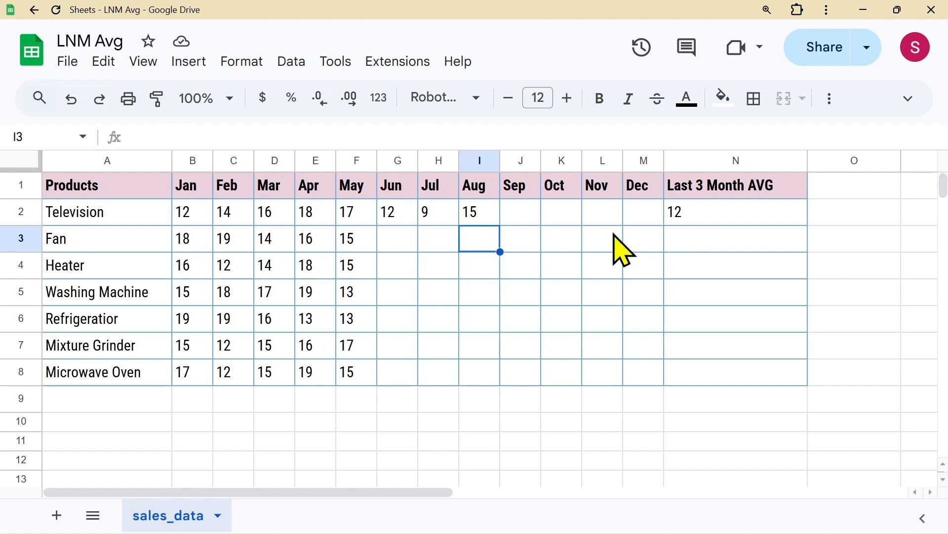
Extend the N2 formula with a colon followed by a copy of its INDEX(B2:M2,COUNTA(B2:M2)-2) expression
click(686, 212)
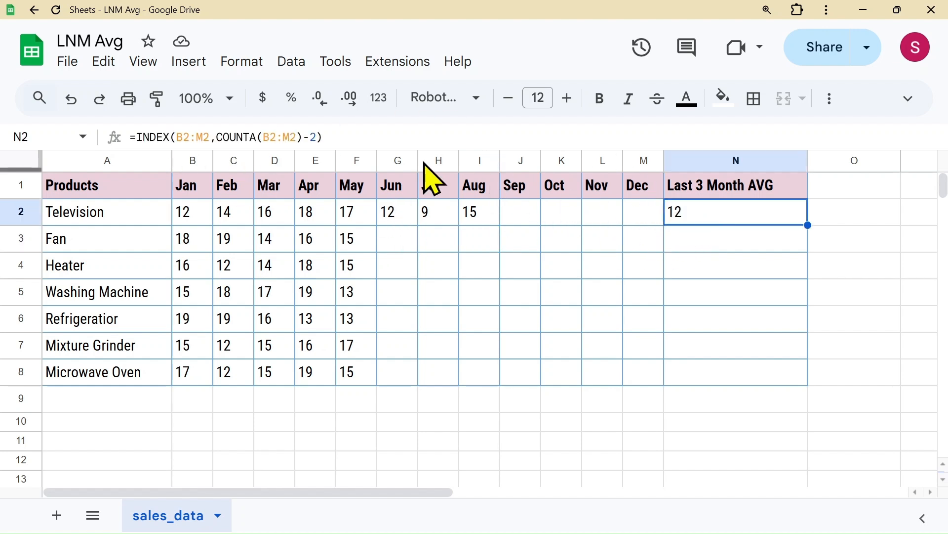
click(355, 138)
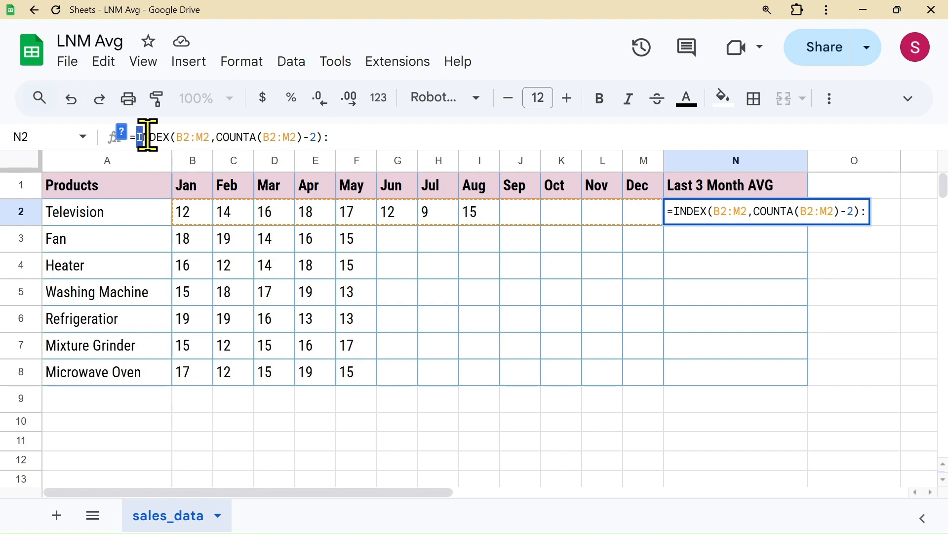
drag(147, 135, 297, 143)
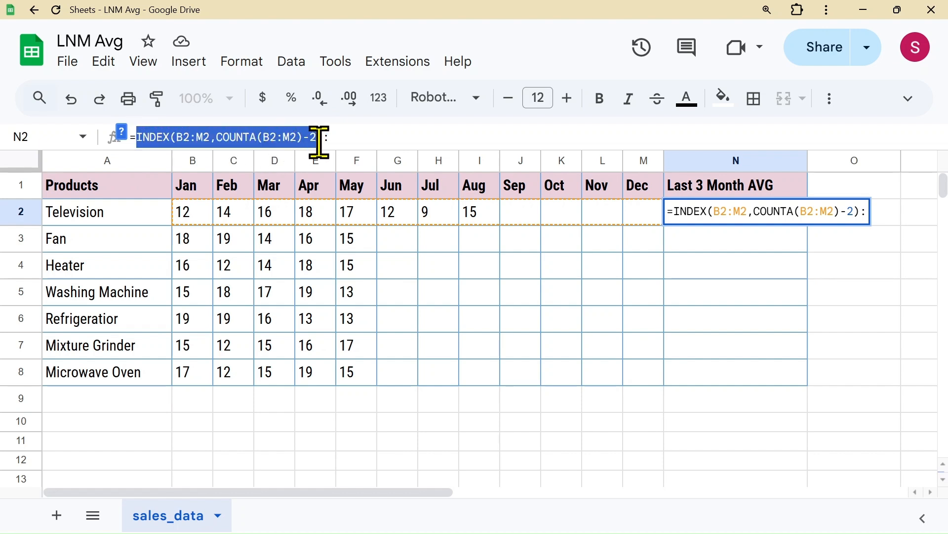
right_click(288, 137)
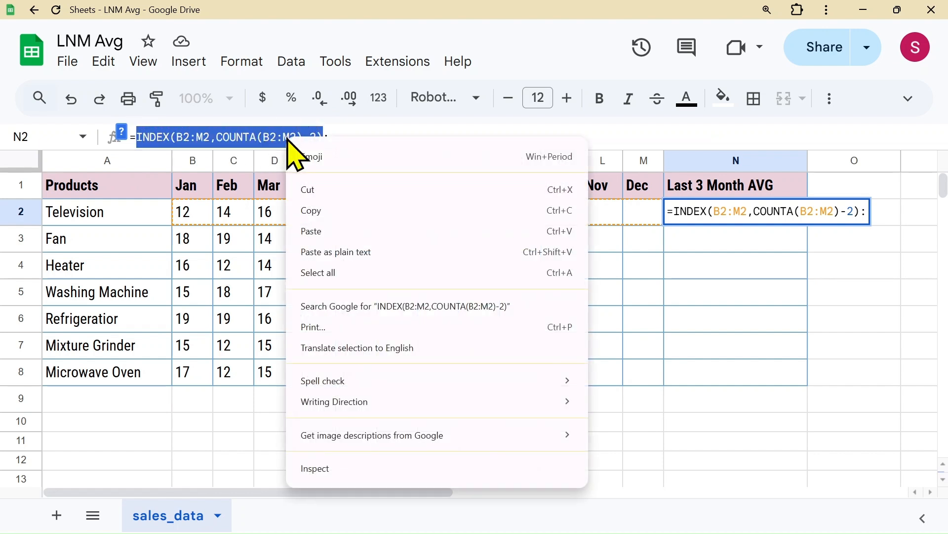
click(309, 212)
click(339, 141)
right_click(341, 141)
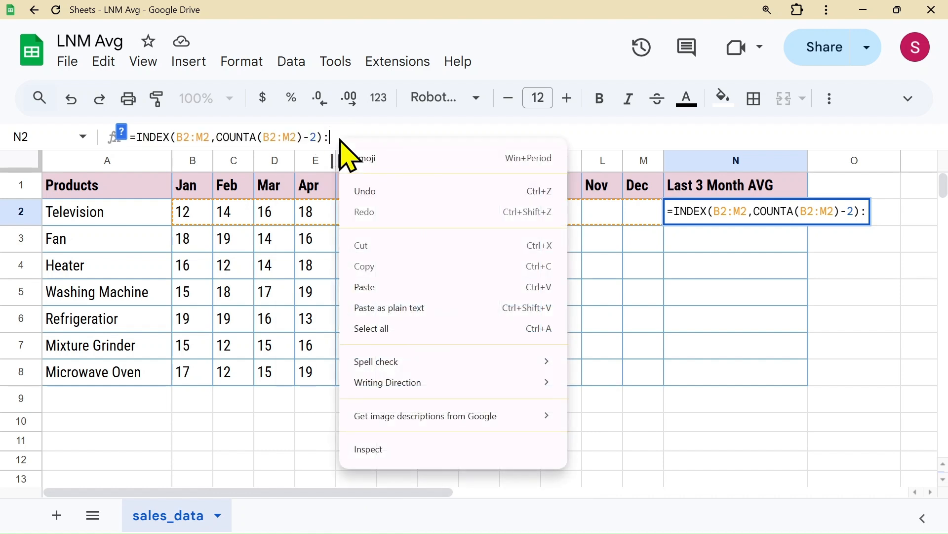
click(386, 288)
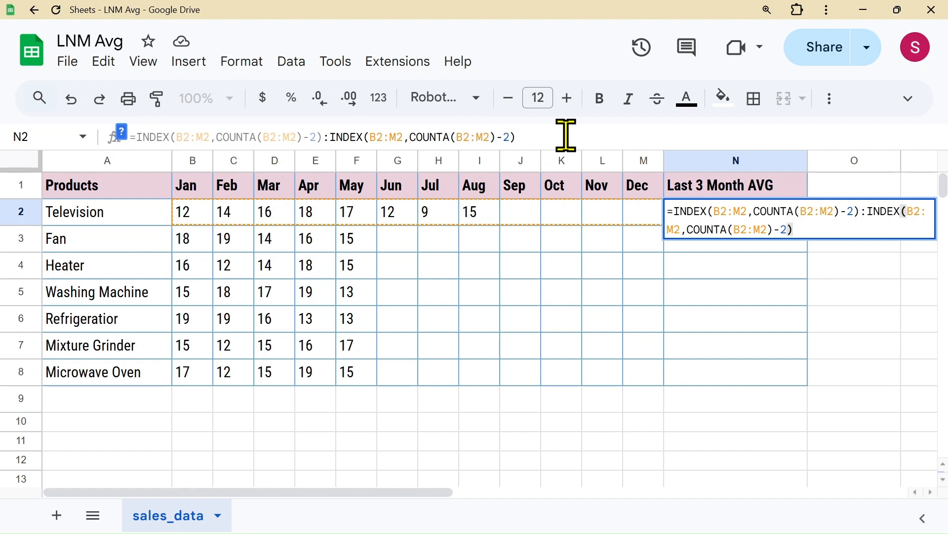
Remove the -2 from the second INDEX expression in N2 and commit the formula
key(BackSpace)
key(BackSpace)
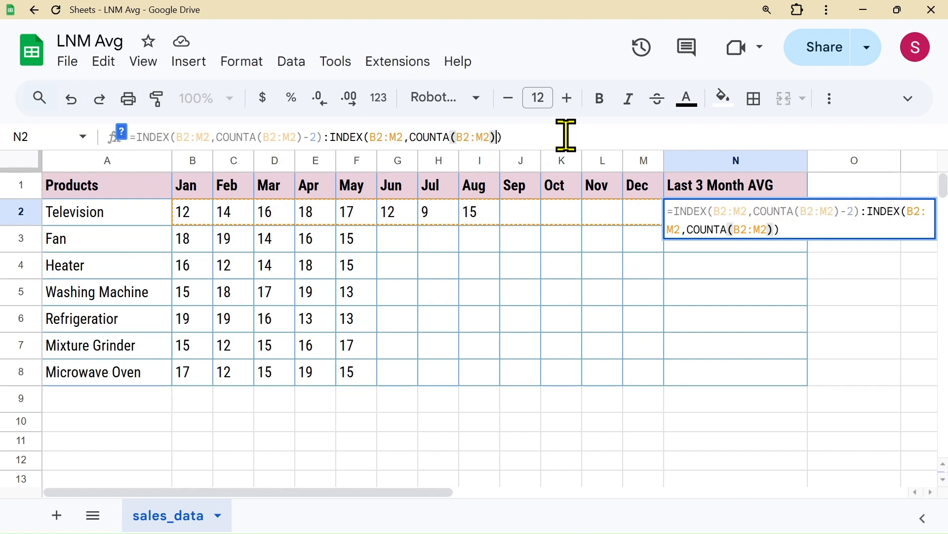
key(Return)
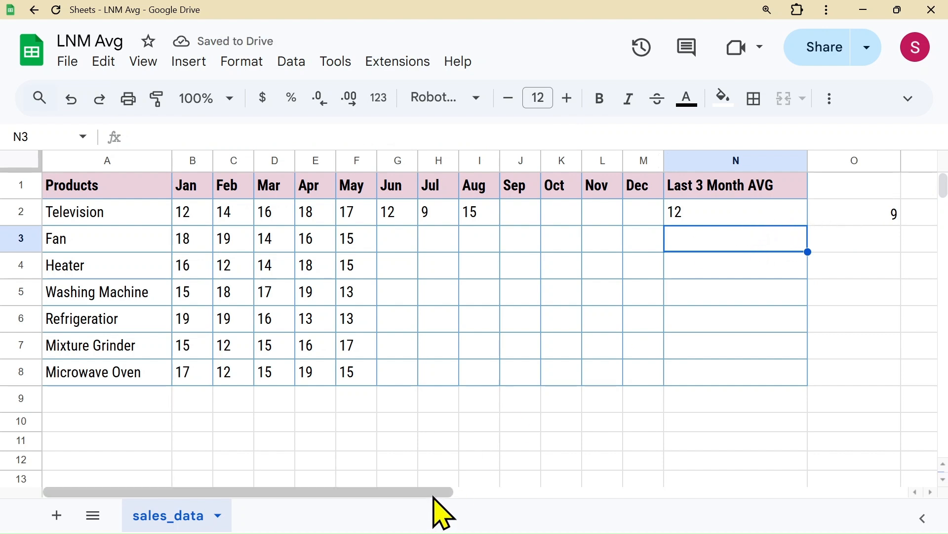
Clear the Television sales figures for June through August in G2:I2
drag(433, 494, 506, 498)
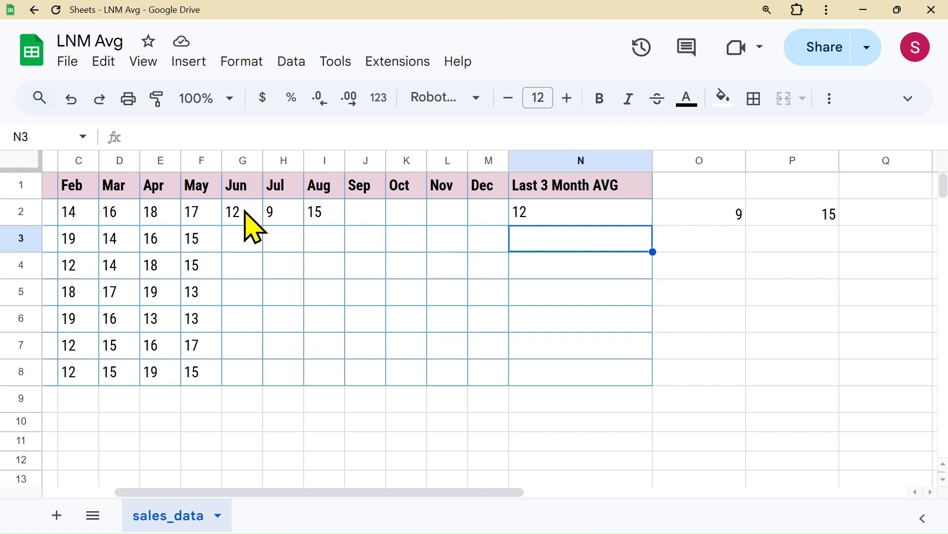
drag(244, 217, 317, 224)
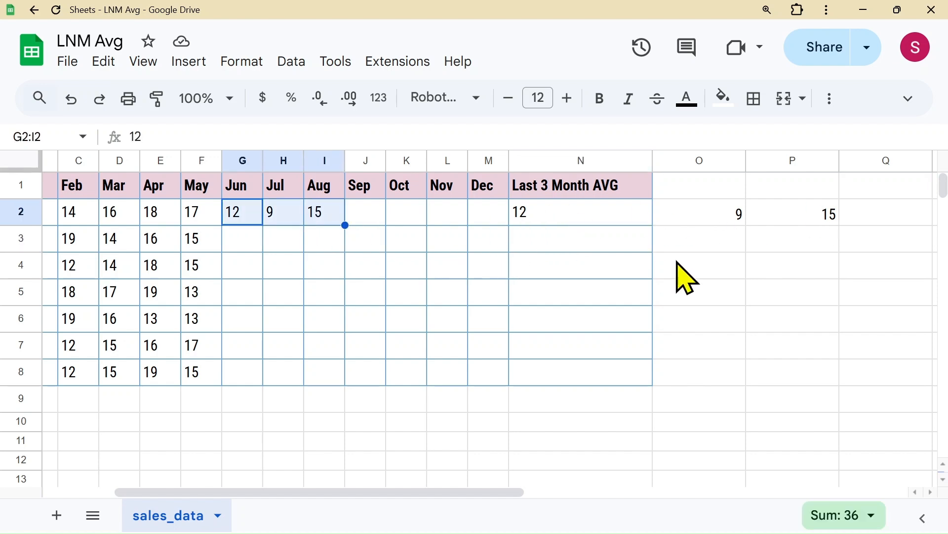
click(717, 267)
drag(247, 213, 326, 214)
key(Delete)
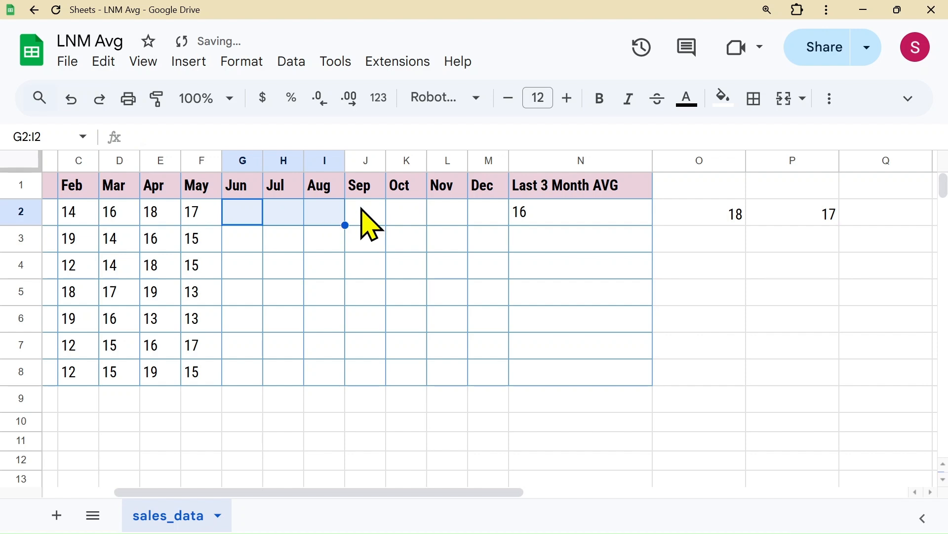
Compare the formula results in N2:P2 with the Television sales for March, April and May in D2:F2
click(586, 227)
click(713, 221)
click(799, 222)
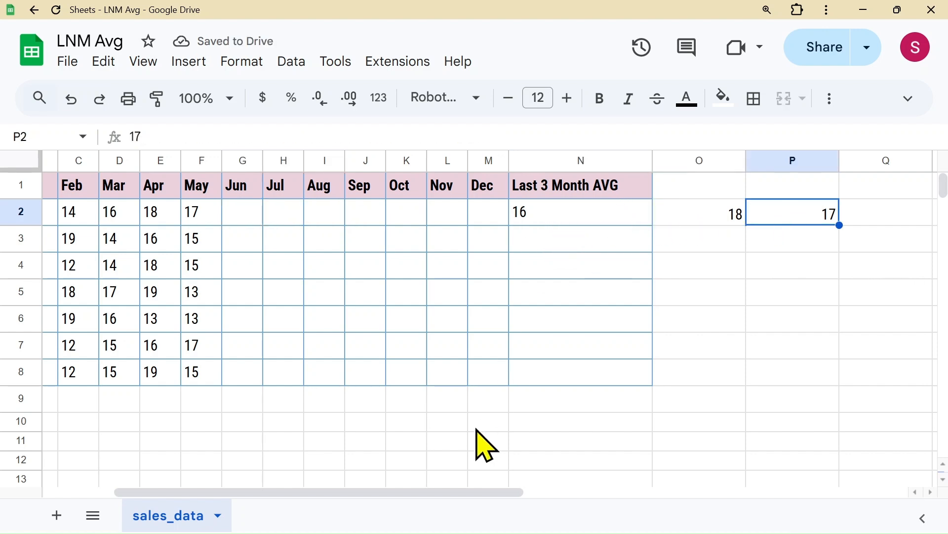
drag(413, 493, 322, 521)
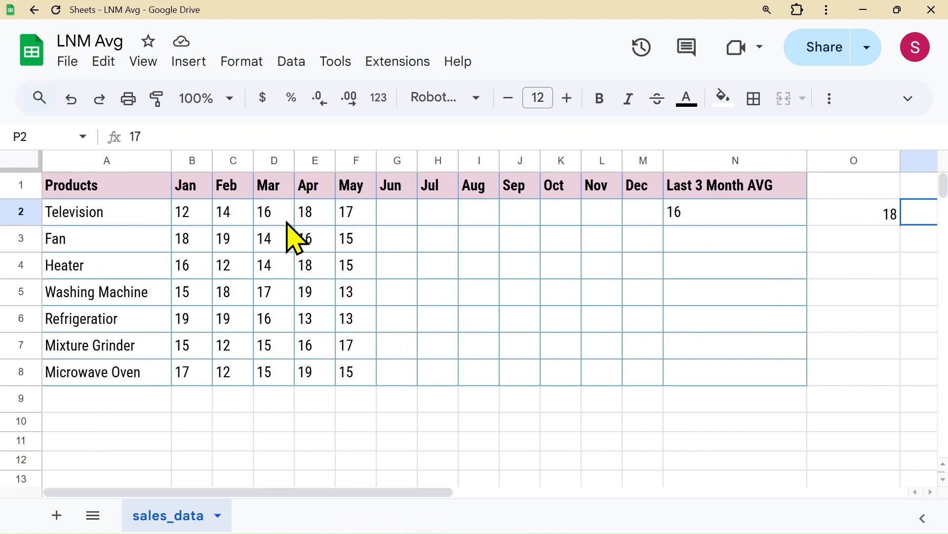
click(269, 212)
click(318, 212)
click(352, 213)
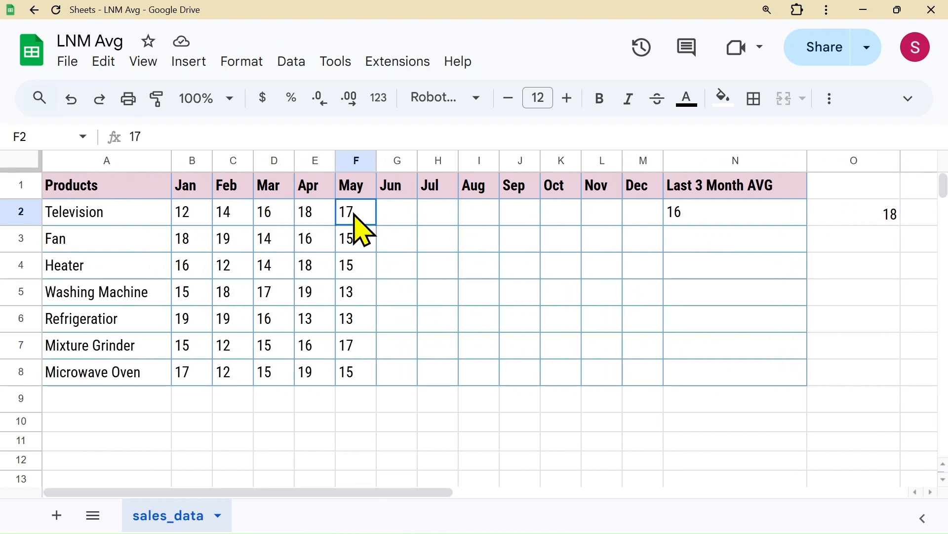
click(267, 218)
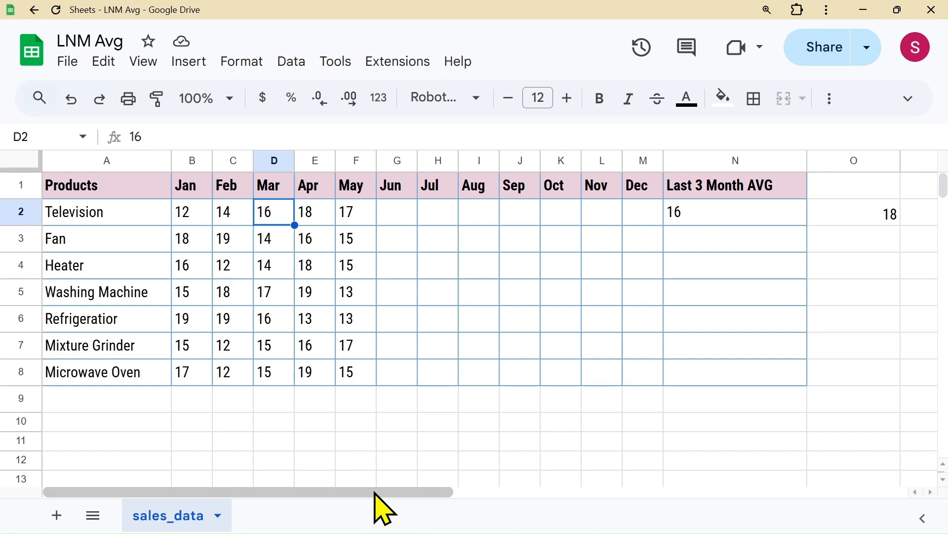
drag(373, 492, 471, 492)
click(524, 218)
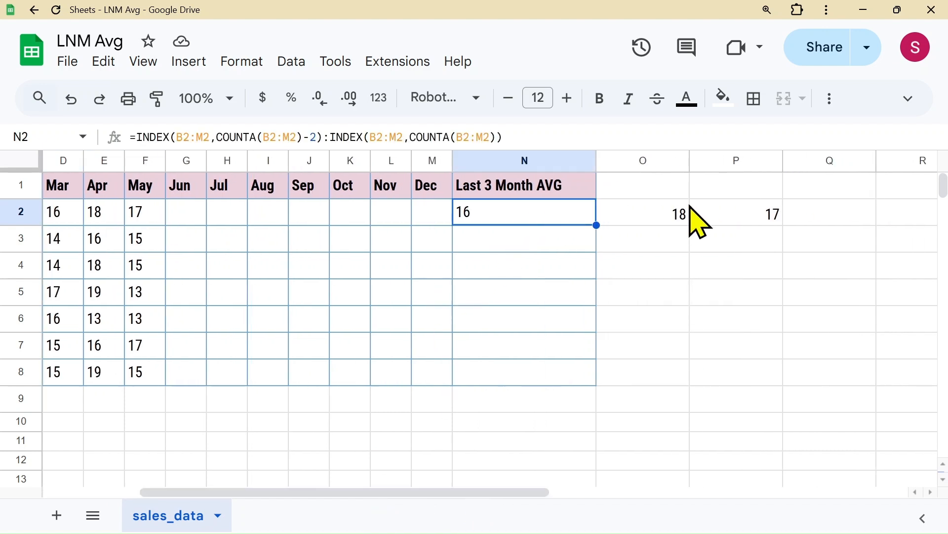
click(687, 218)
click(761, 225)
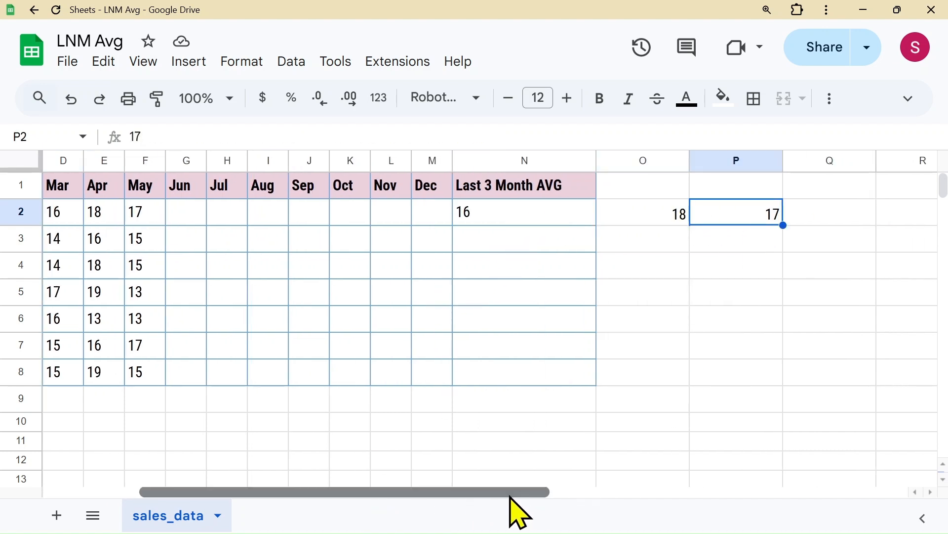
drag(510, 493, 394, 493)
Wrap the INDEX range in N2 in AVERAGE, making the formula =AVERAGE(INDEX(B2:M2,COUNTA(B2:M2)-2):INDEX(B2:M2,COUNTA(B2:M2)))
click(720, 218)
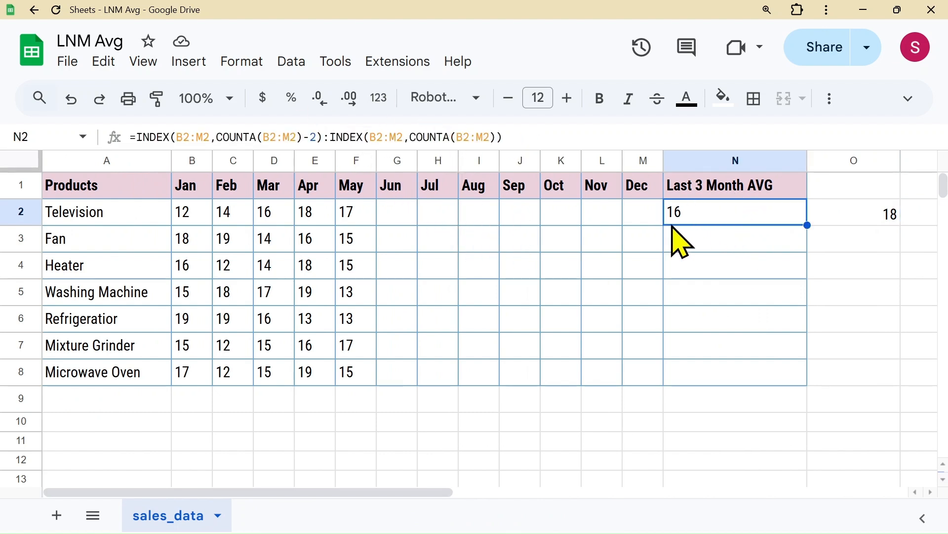
click(136, 137)
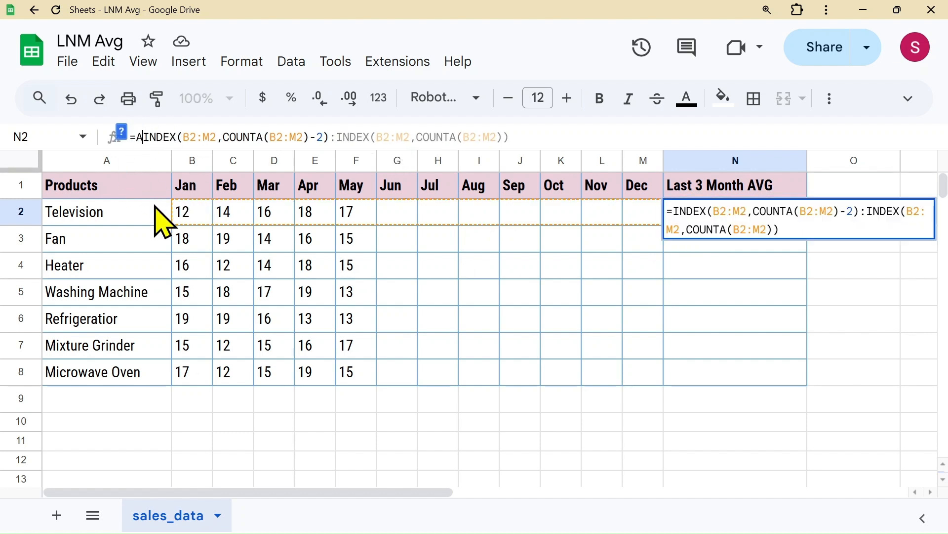
text(AVERAGE()
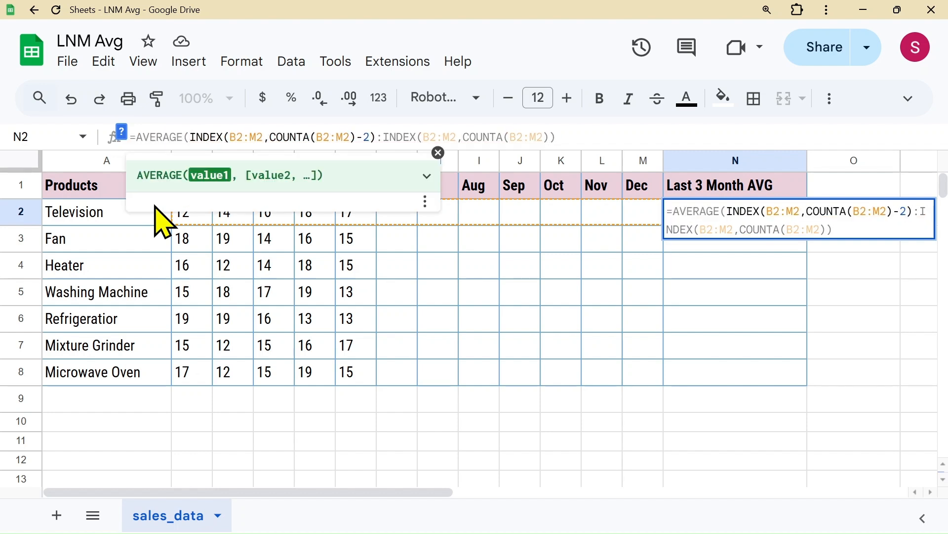
click(587, 138)
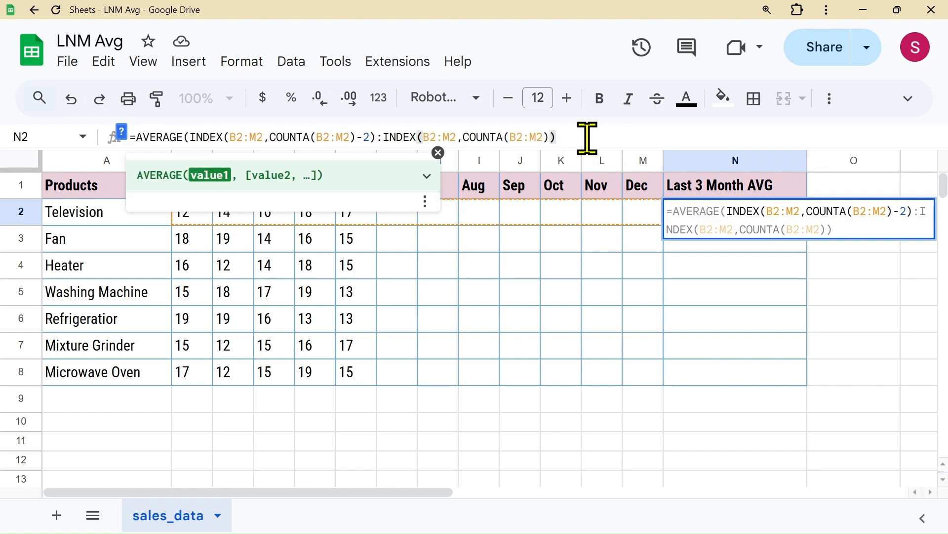
text())
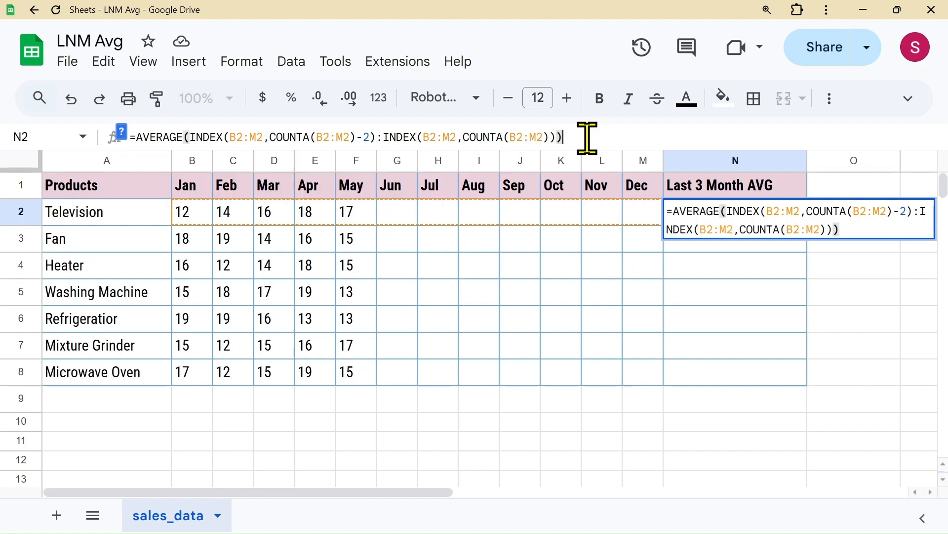
key(Return)
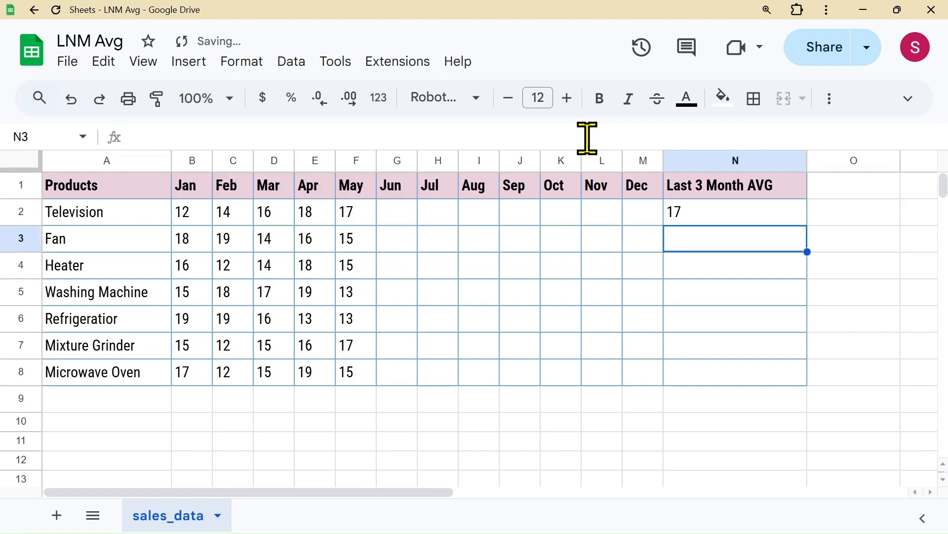
Enter 13 as the Television sales figure for June in G2
click(682, 215)
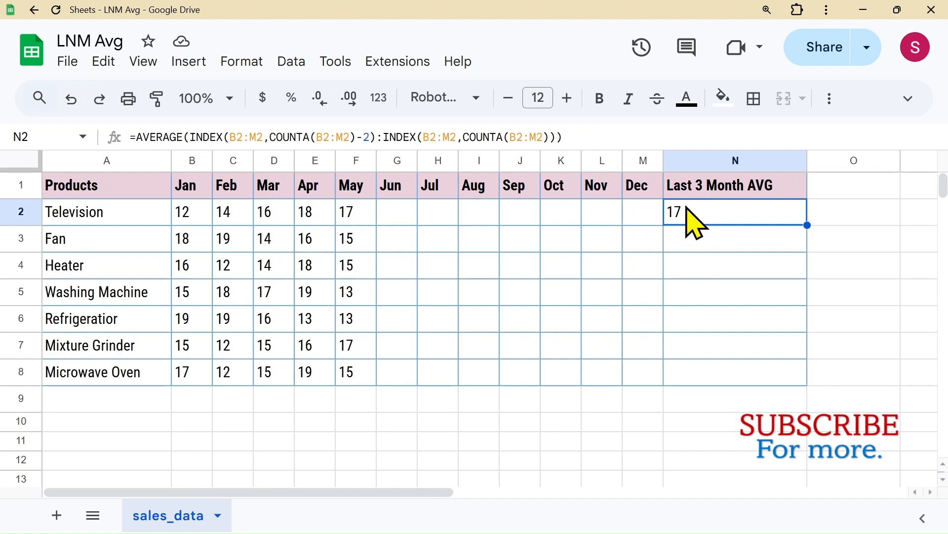
click(392, 213)
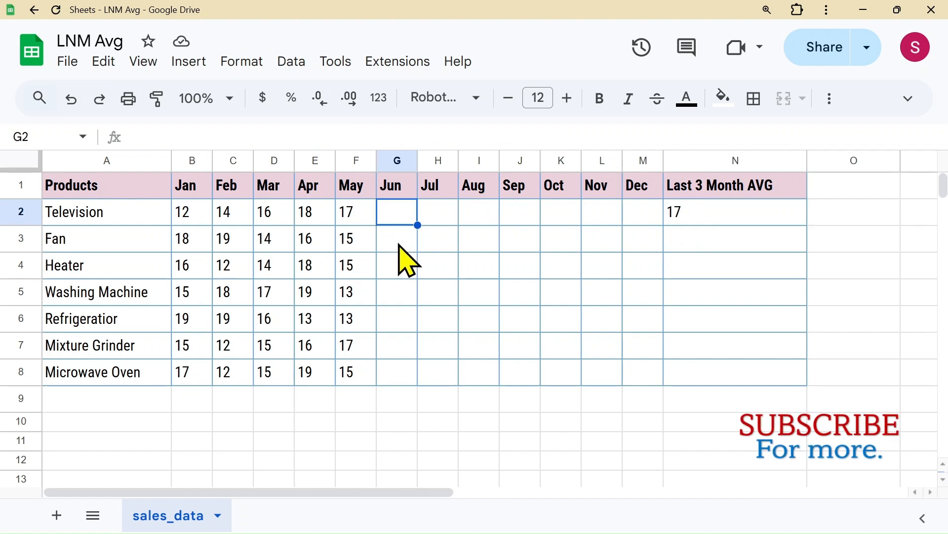
text(13)
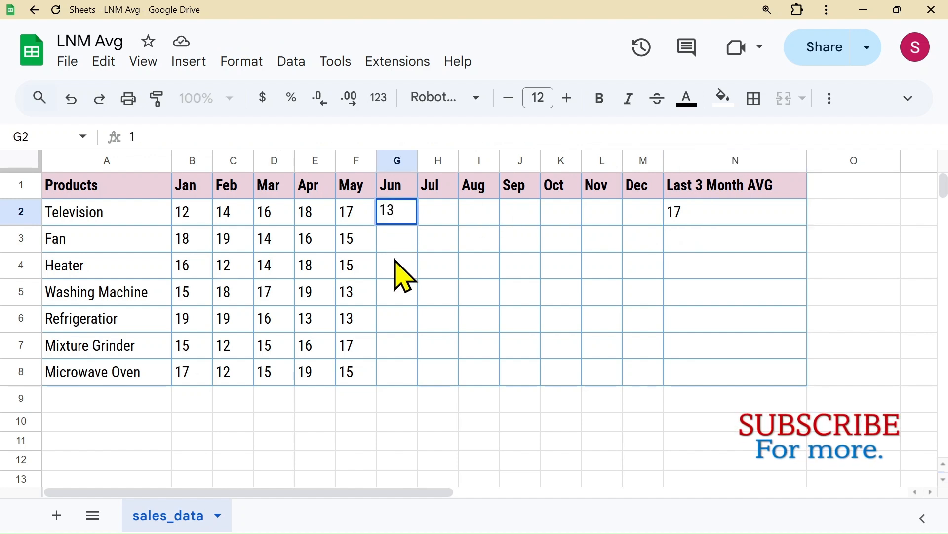
key(Return)
Check the N2 result against the average of the Television sales for April through June in E2:G2
click(694, 216)
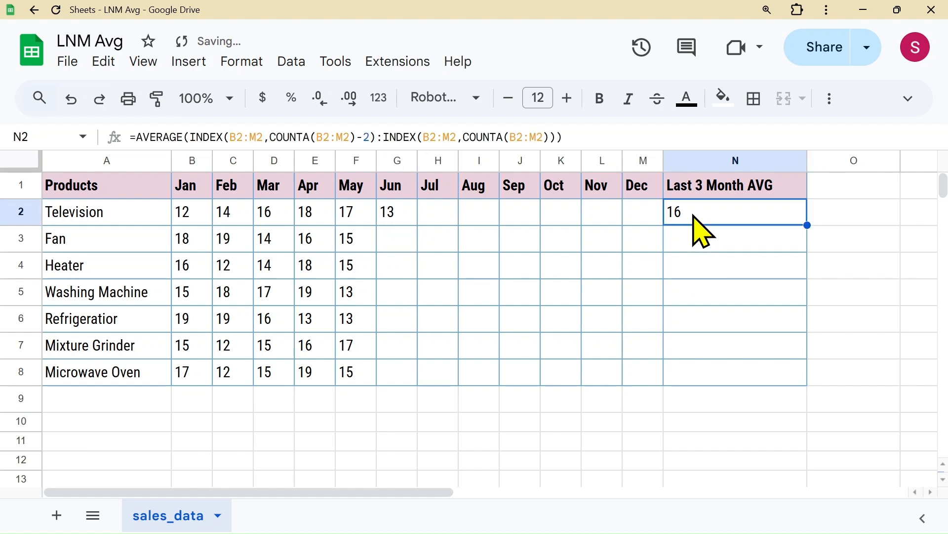
click(316, 214)
drag(320, 224, 402, 228)
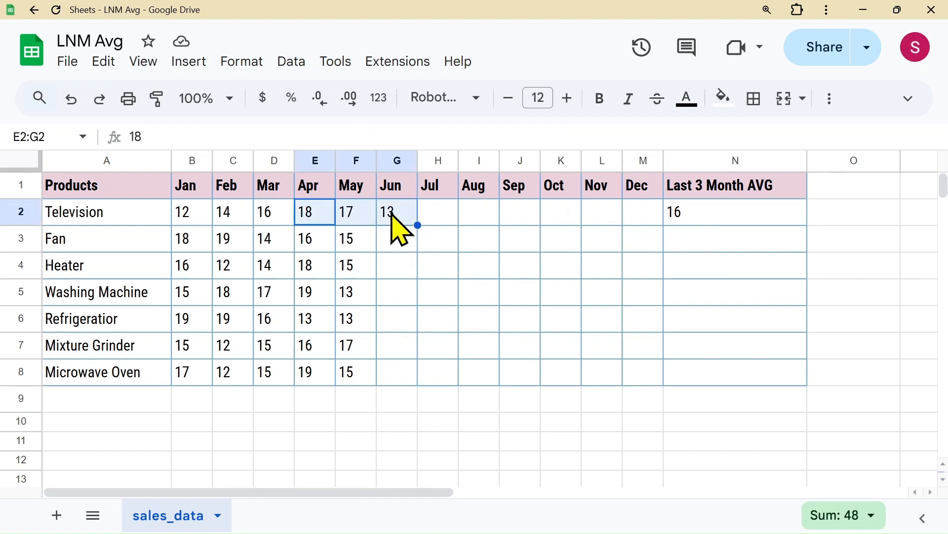
click(870, 519)
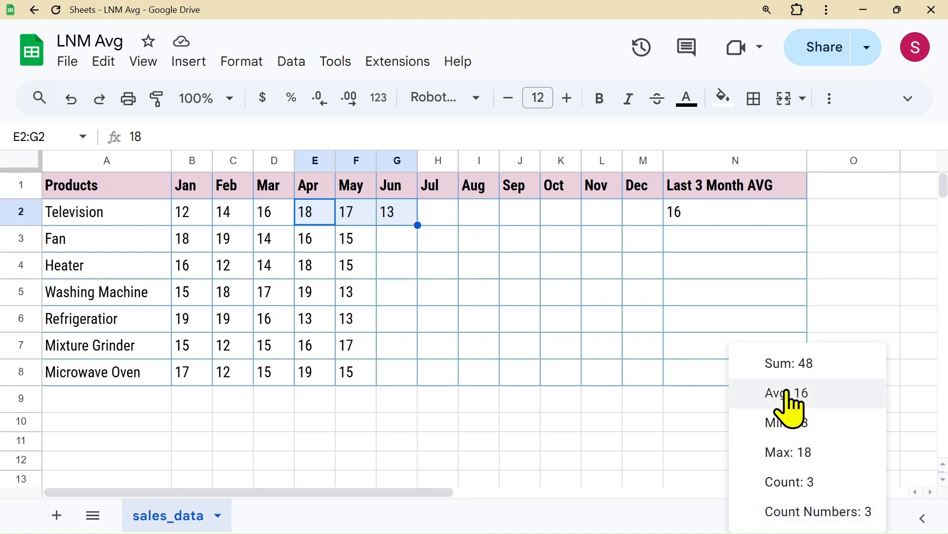
click(711, 242)
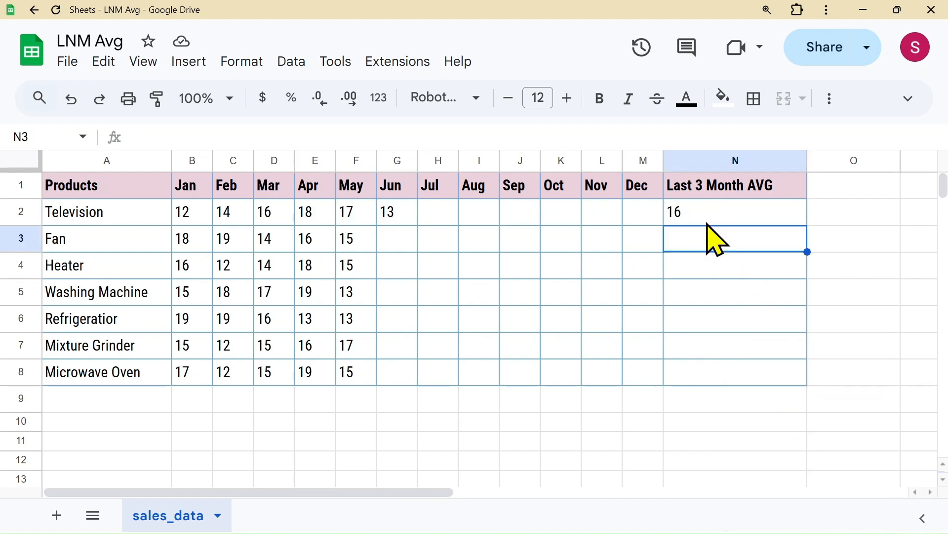
Fill the average formula from N2 down to N8 and check the copied formulas for the other products
click(687, 214)
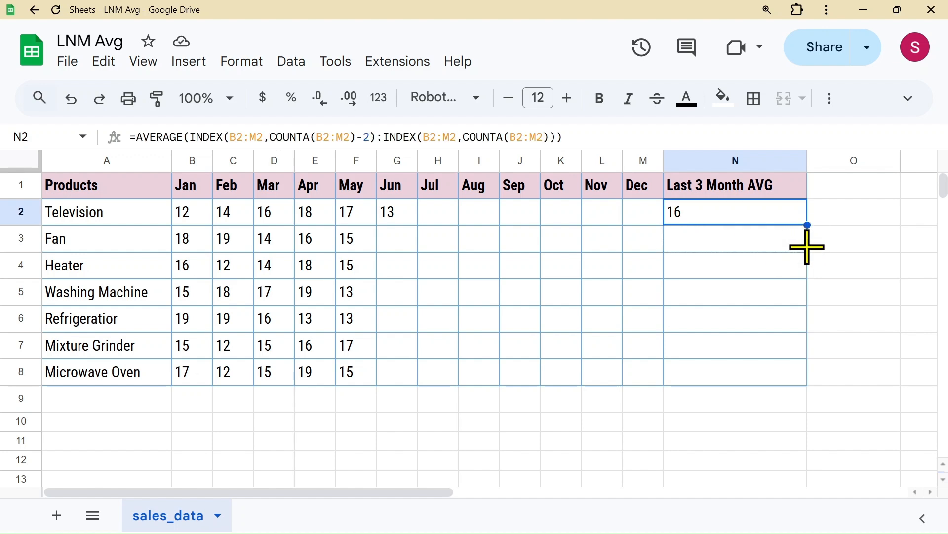
drag(807, 247, 693, 413)
click(692, 241)
click(694, 266)
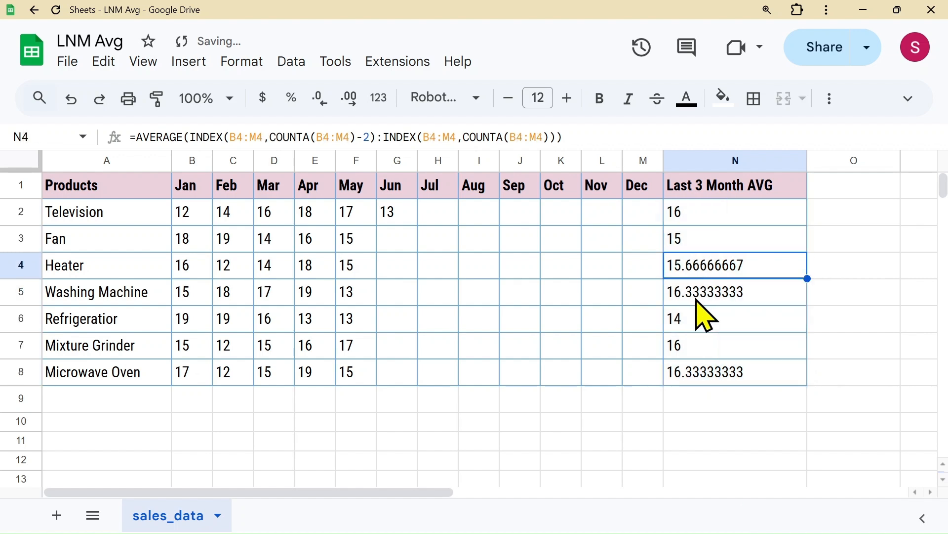
click(699, 301)
click(689, 346)
click(703, 374)
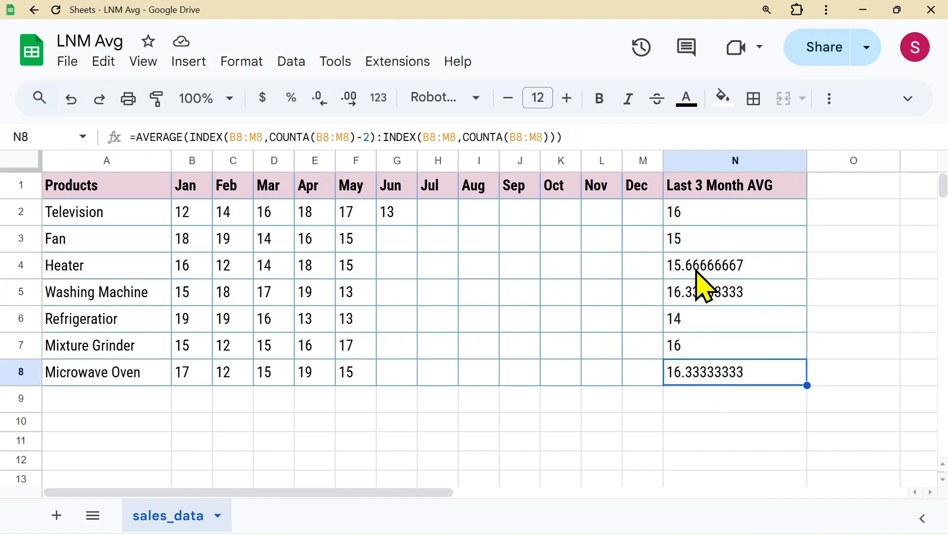
Reduce the decimal places of the Last 3 Month AVG results in N2:N8 so they display as whole numbers
drag(701, 211, 715, 385)
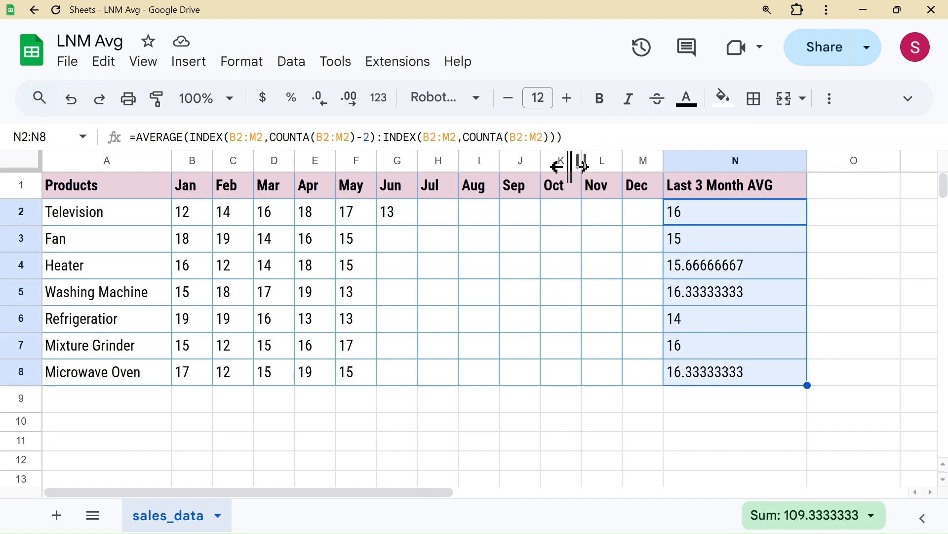
click(319, 99)
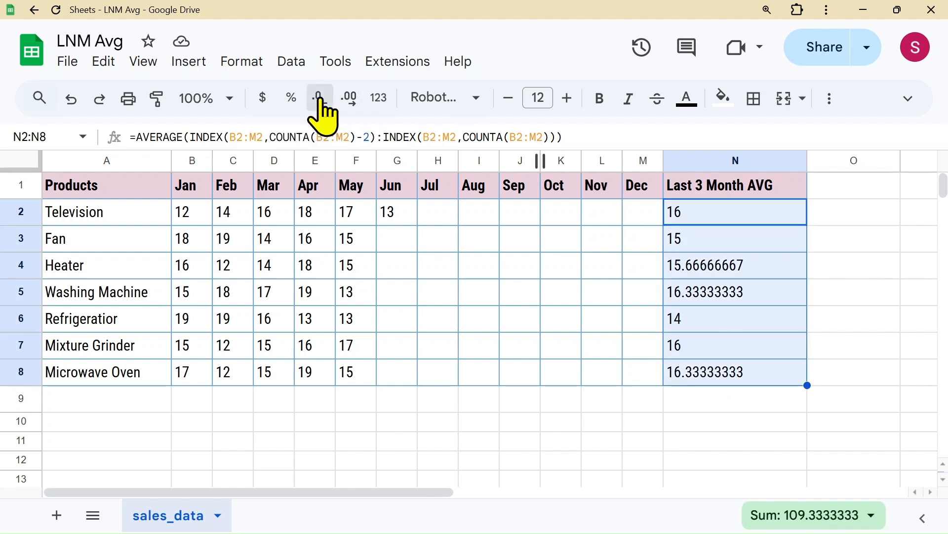
Check the Microwave Oven result in N8 against the average of its March through May sales in D8:F8
click(701, 373)
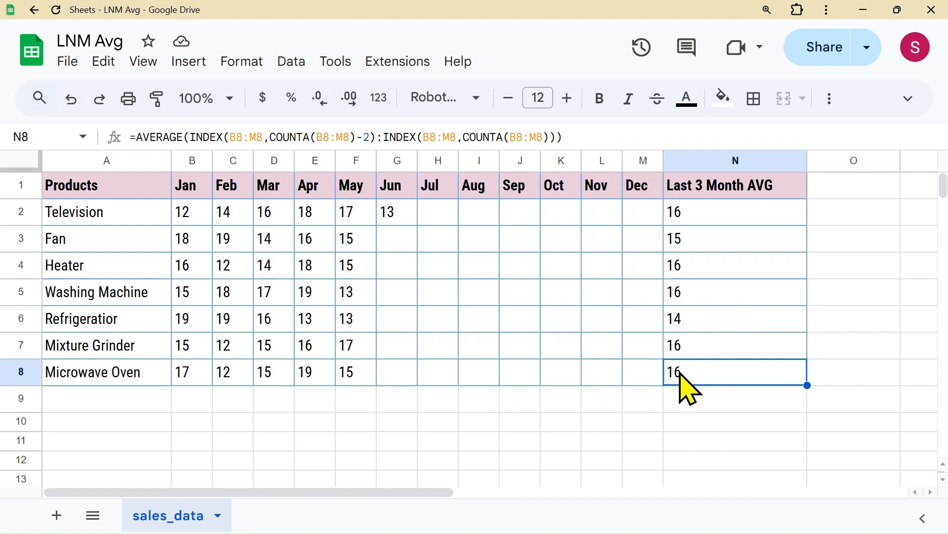
drag(287, 388, 355, 388)
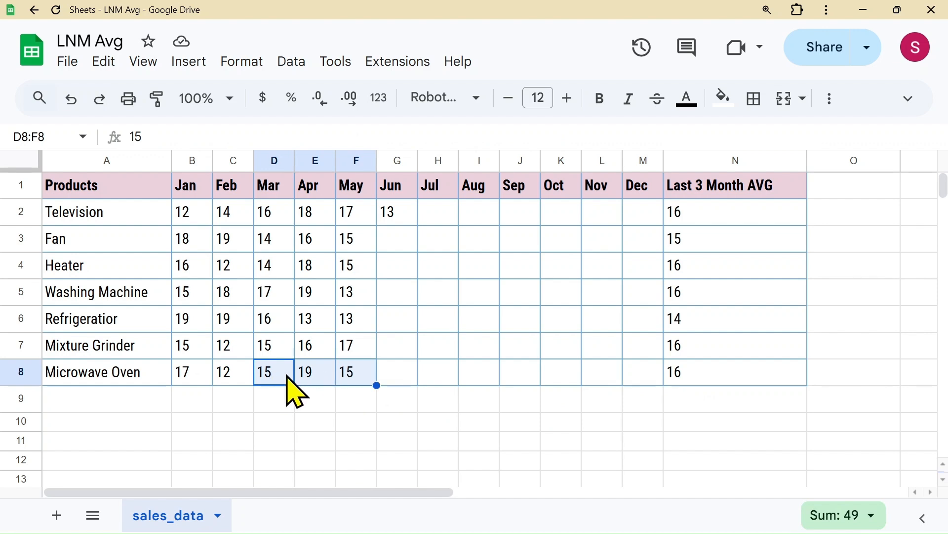
click(864, 514)
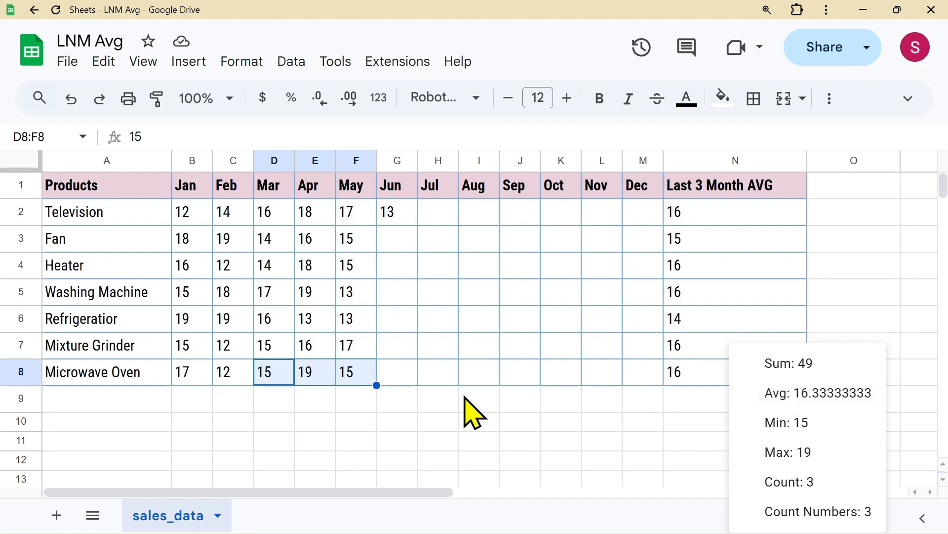
Enter 22 as the Microwave Oven sales figure for June in G8 and check the recalculated average in N8
click(404, 378)
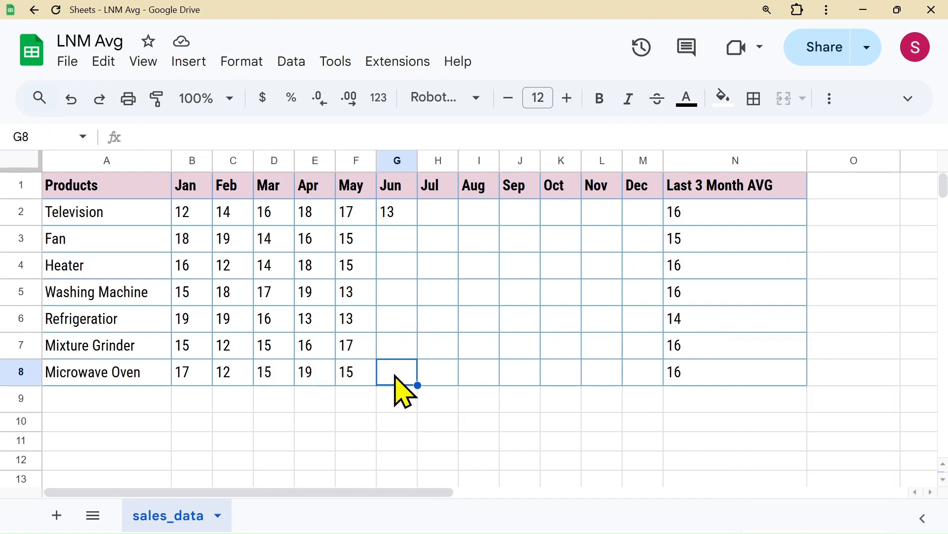
text(2)
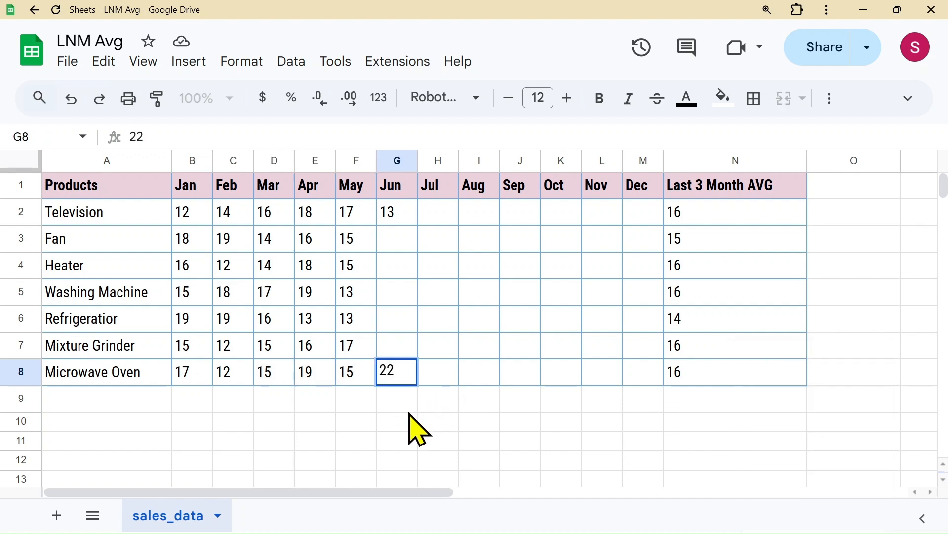
text(2)
key(Return)
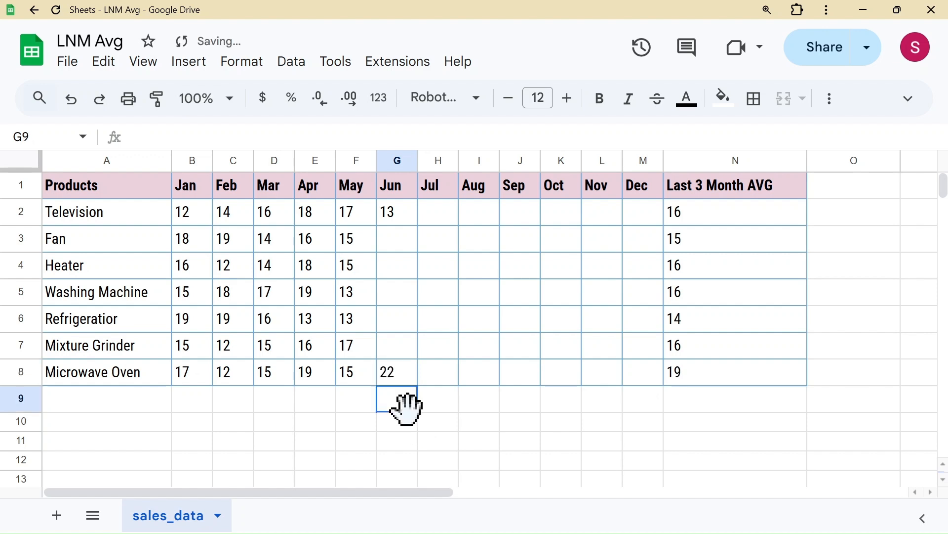
click(691, 375)
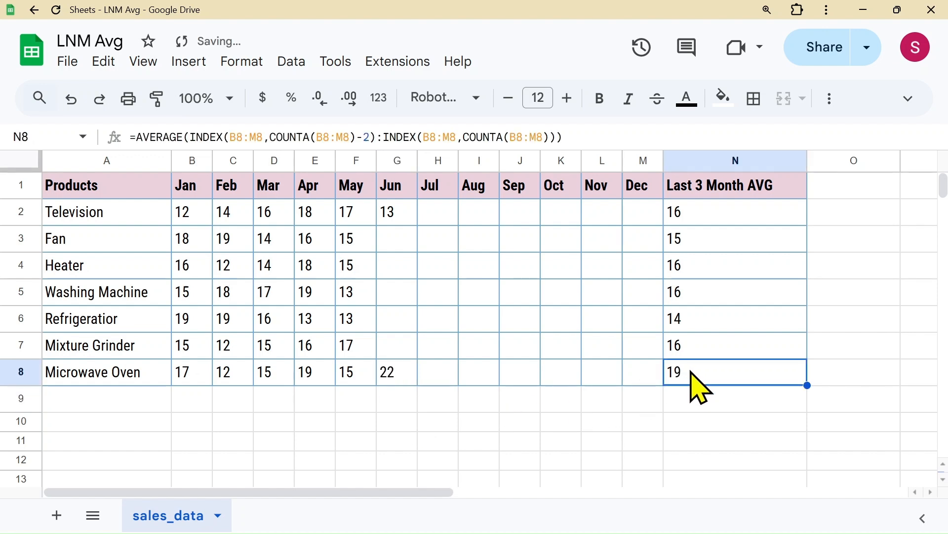
click(519, 408)
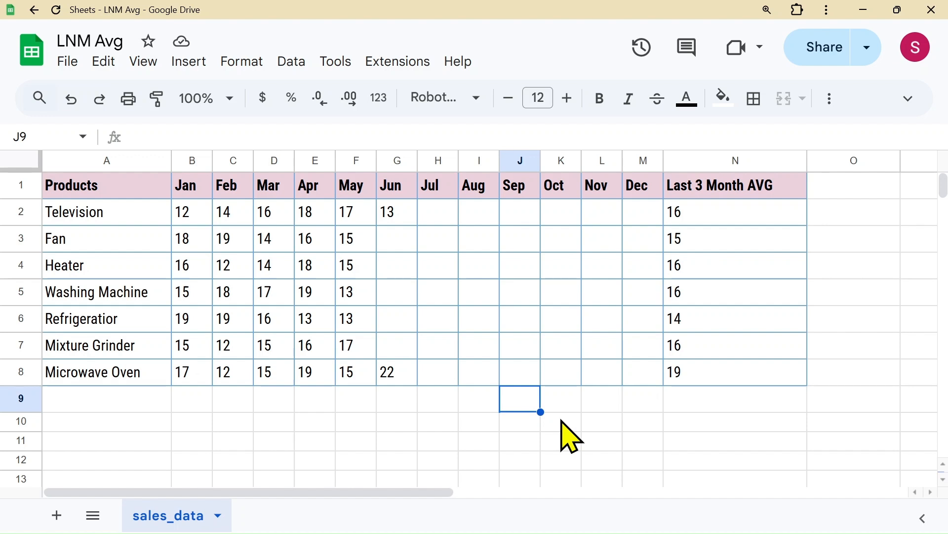
Change the number subtracted from the first COUNTA in the N2 formula to 1, and replace that with 3
click(710, 211)
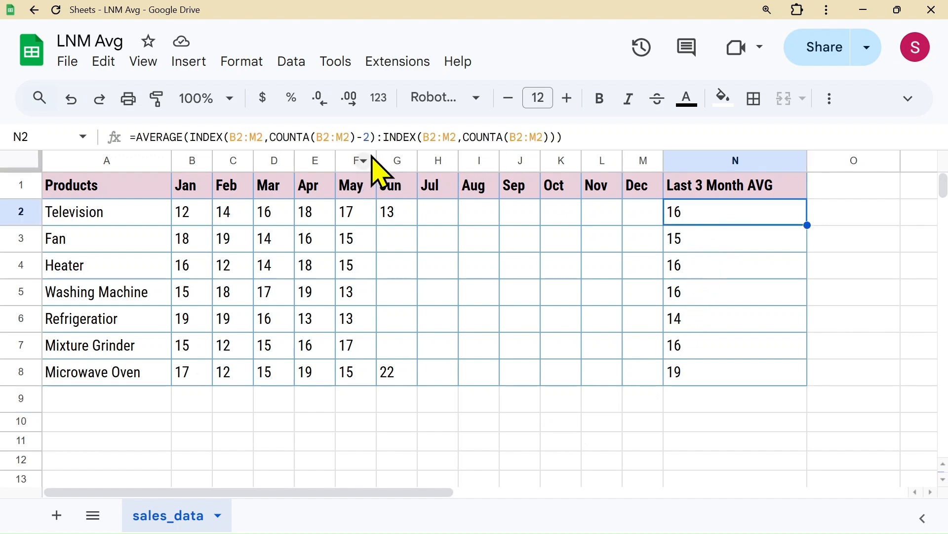
click(371, 138)
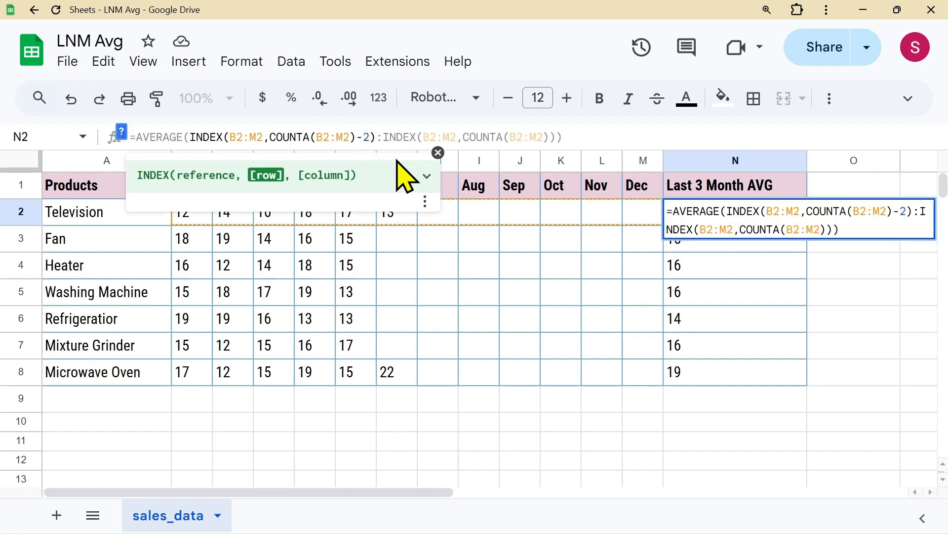
key(BackSpace)
text(1)
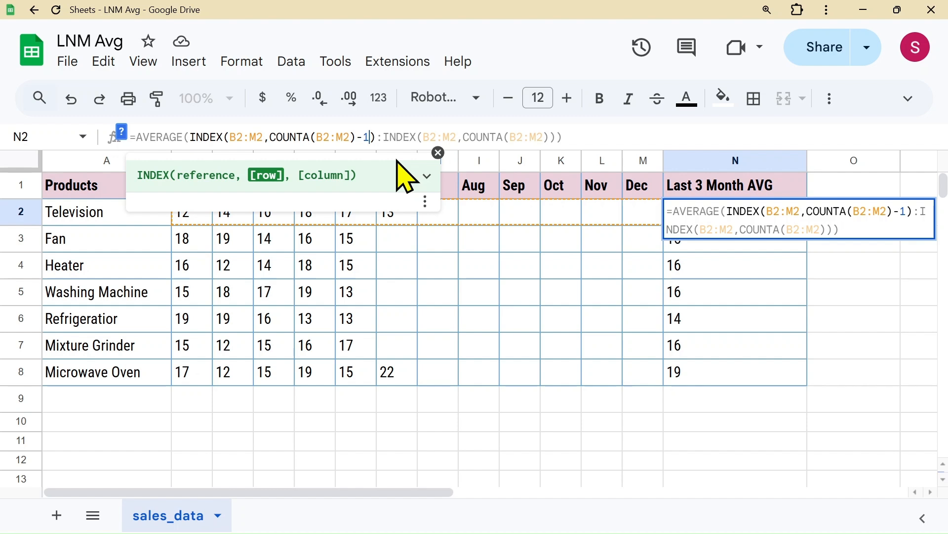
key(BackSpace)
text(3)
click(642, 420)
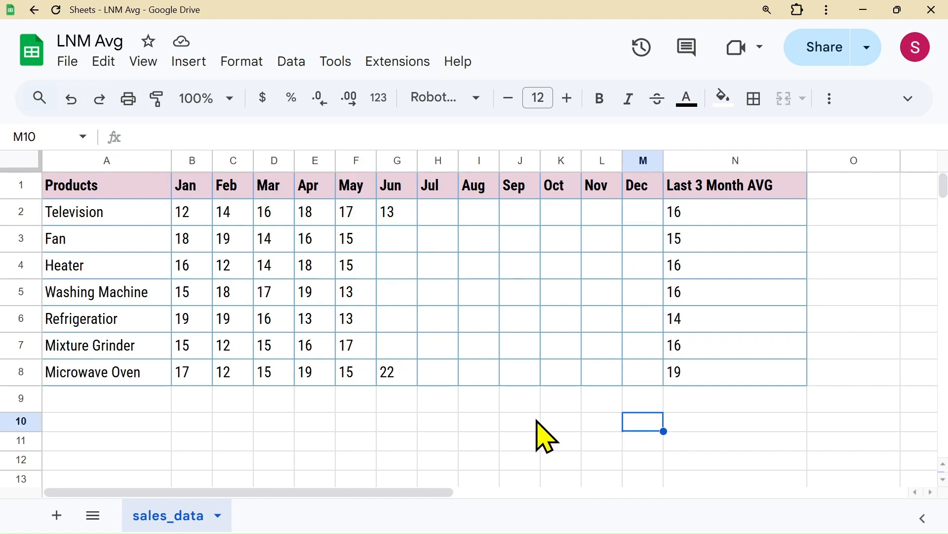